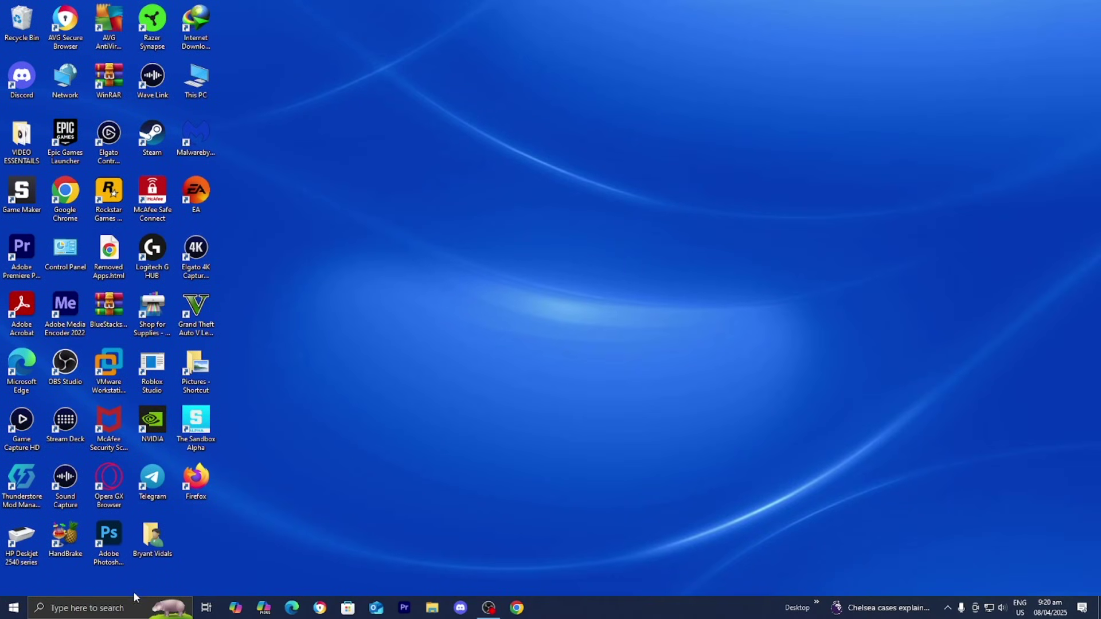
Launch Latest release 1.21.5 from the Minecraft Launcher, then close the game window.
{"action": "left_click", "coordinate": [134, 607]}
{"action": "left_click", "coordinate": [94, 418]}
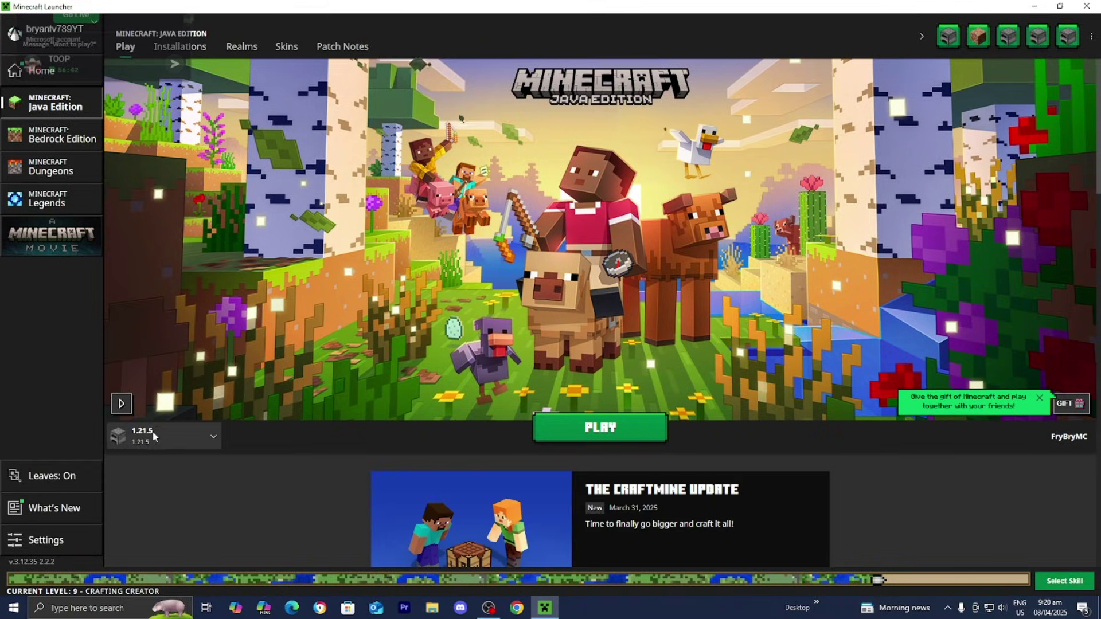
{"action": "left_click", "coordinate": [172, 434]}
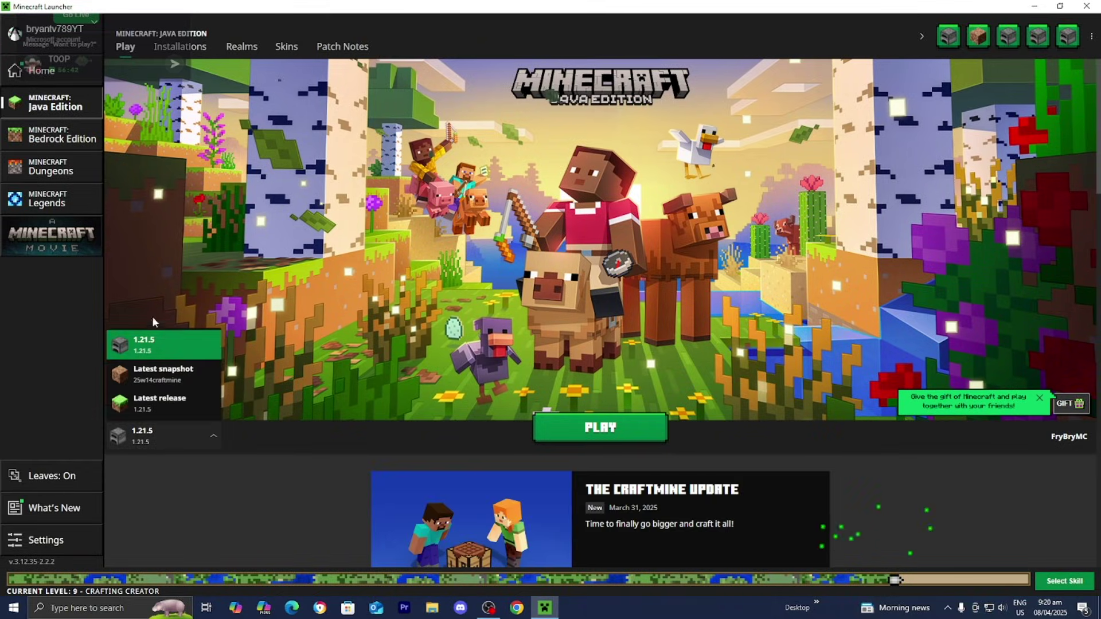
{"action": "left_click", "coordinate": [180, 408]}
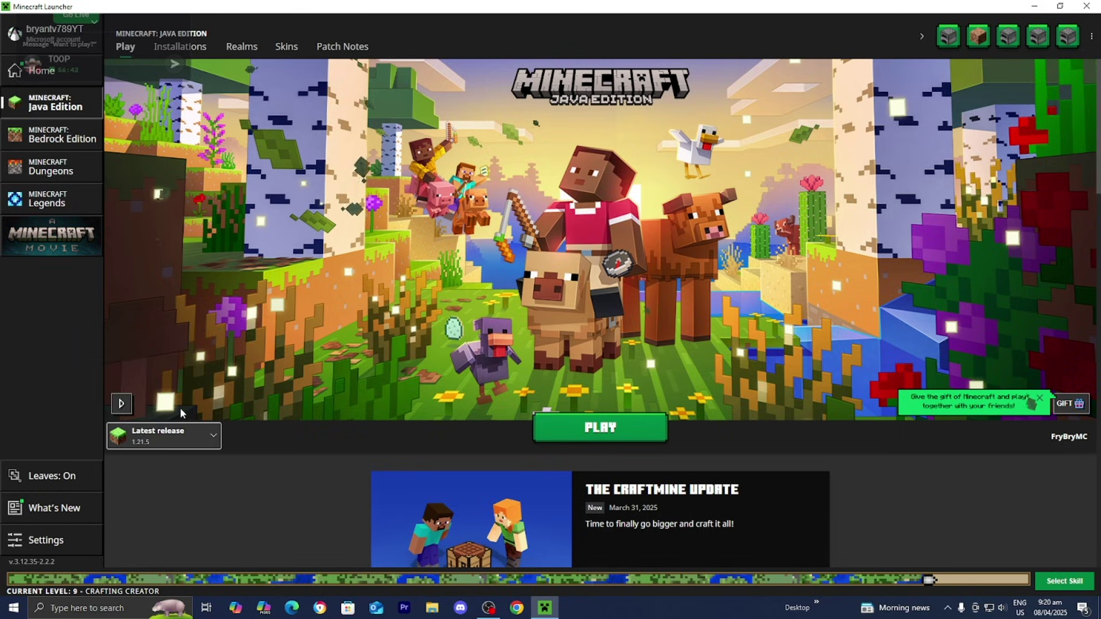
{"action": "left_click", "coordinate": [568, 433]}
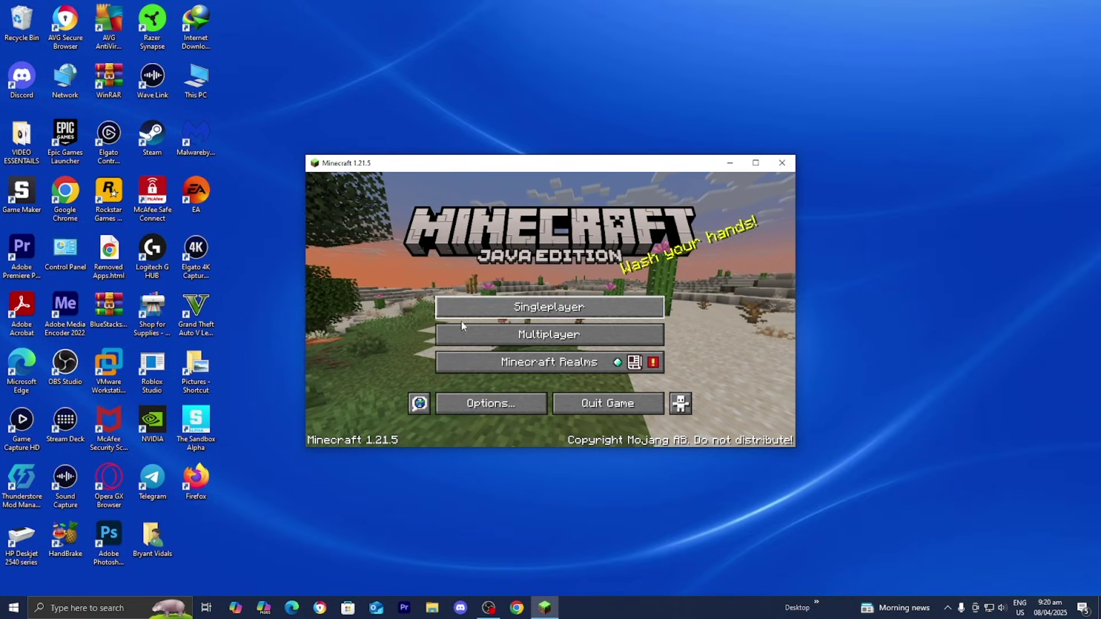
{"action": "left_click", "coordinate": [782, 163]}
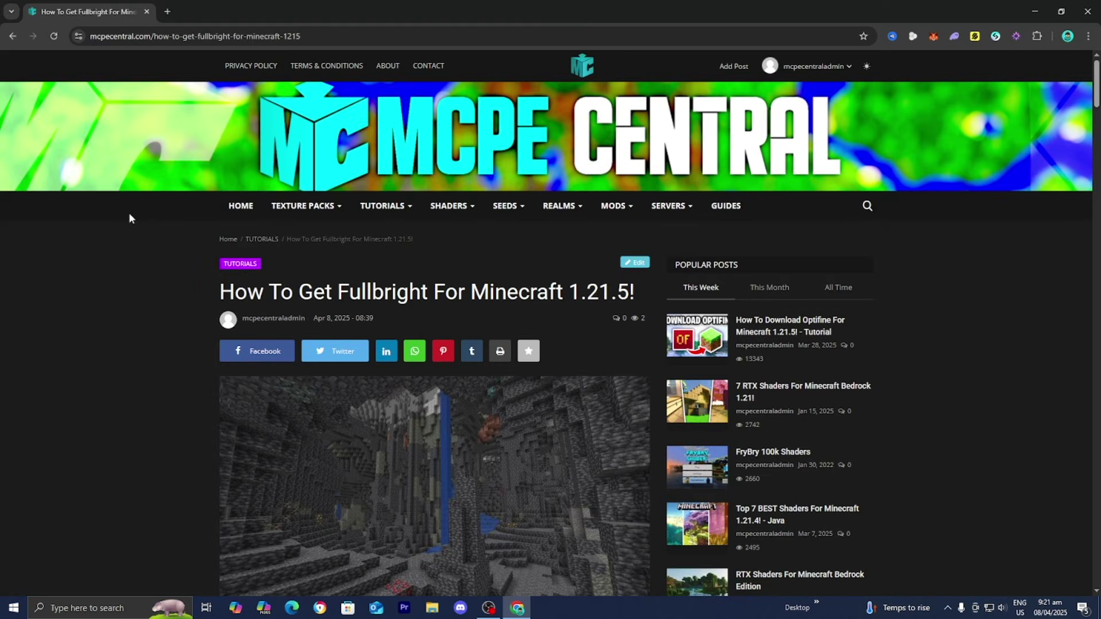
Scroll the mcpecentral fullbright article to Step 2 and its fabricmc.net link.
{"action": "scroll", "coordinate": [130, 218], "scroll_direction": "down", "scroll_amount": 3}
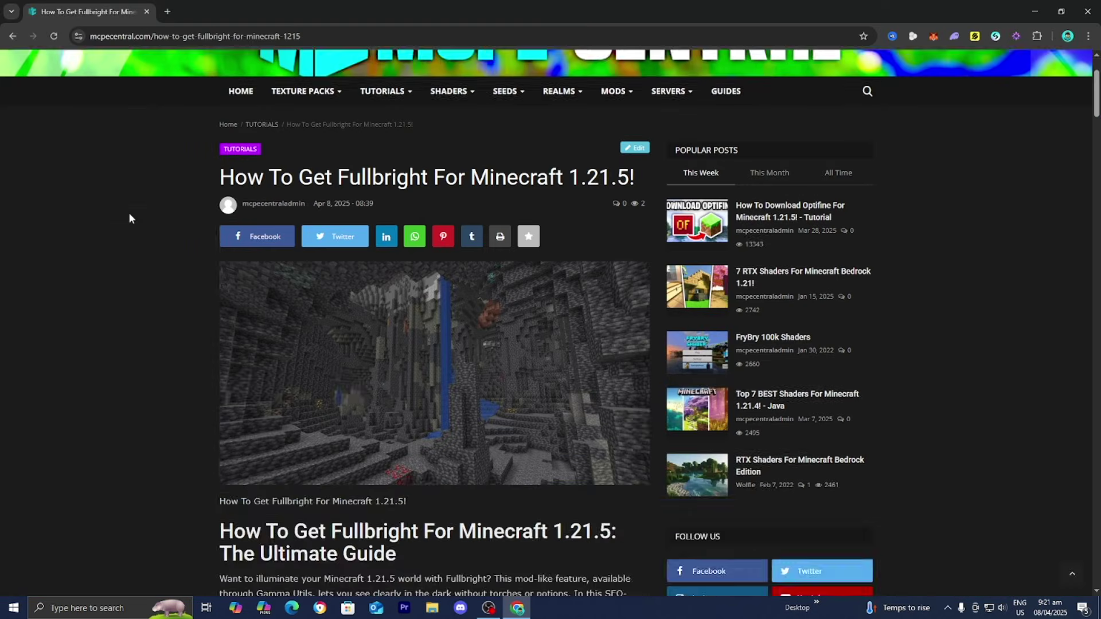
{"action": "scroll", "coordinate": [129, 218], "scroll_direction": "down", "scroll_amount": 2}
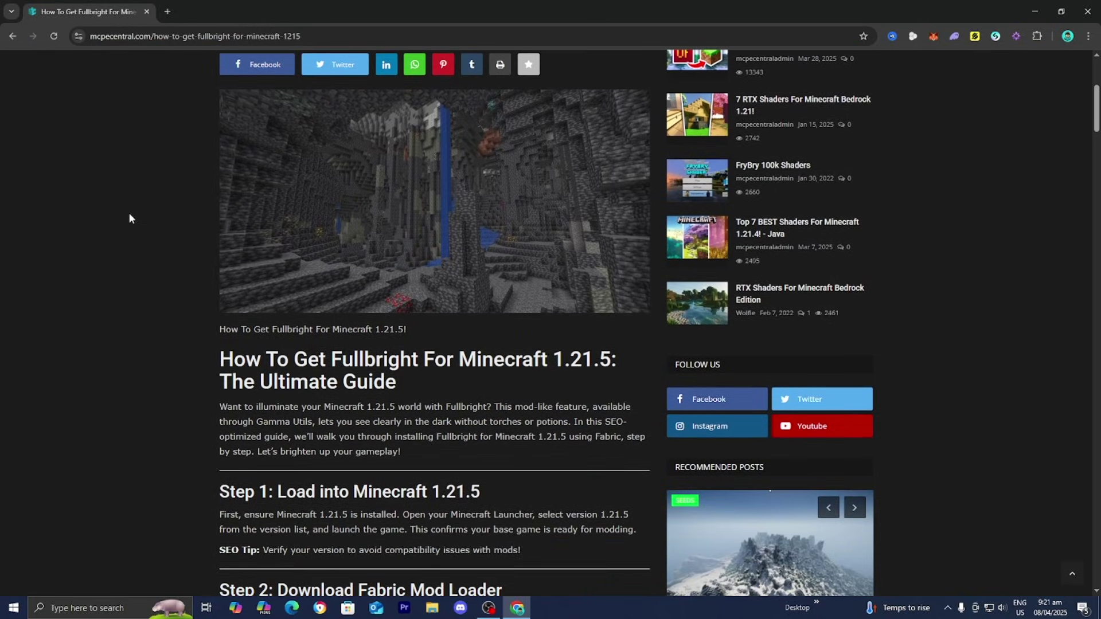
{"action": "scroll", "coordinate": [129, 218], "scroll_direction": "down", "scroll_amount": 1}
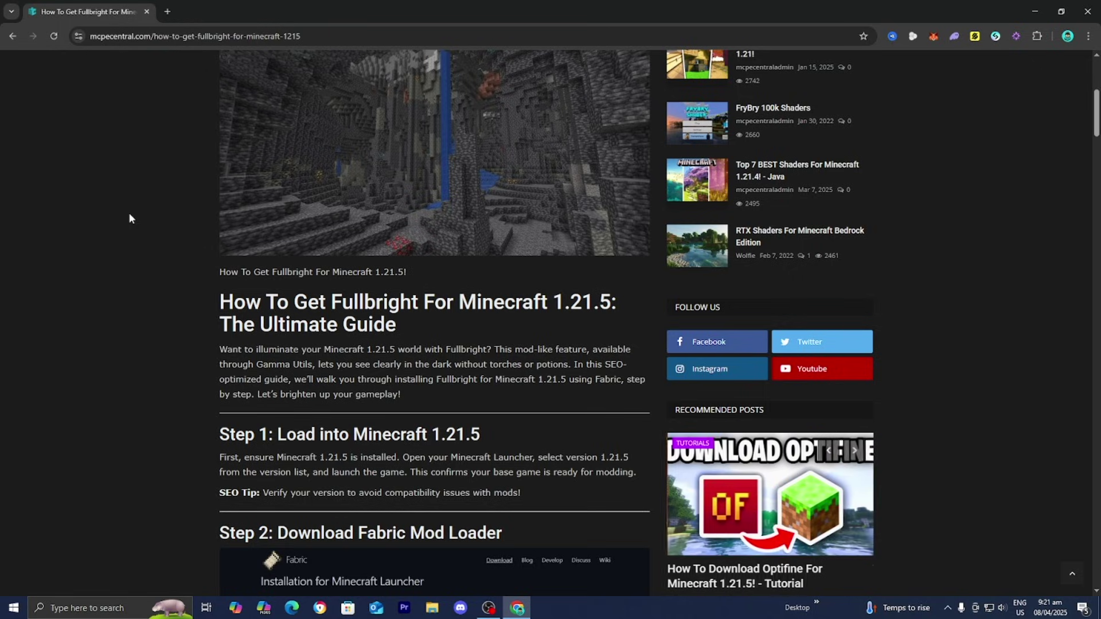
{"action": "scroll", "coordinate": [130, 218], "scroll_direction": "down", "scroll_amount": 2}
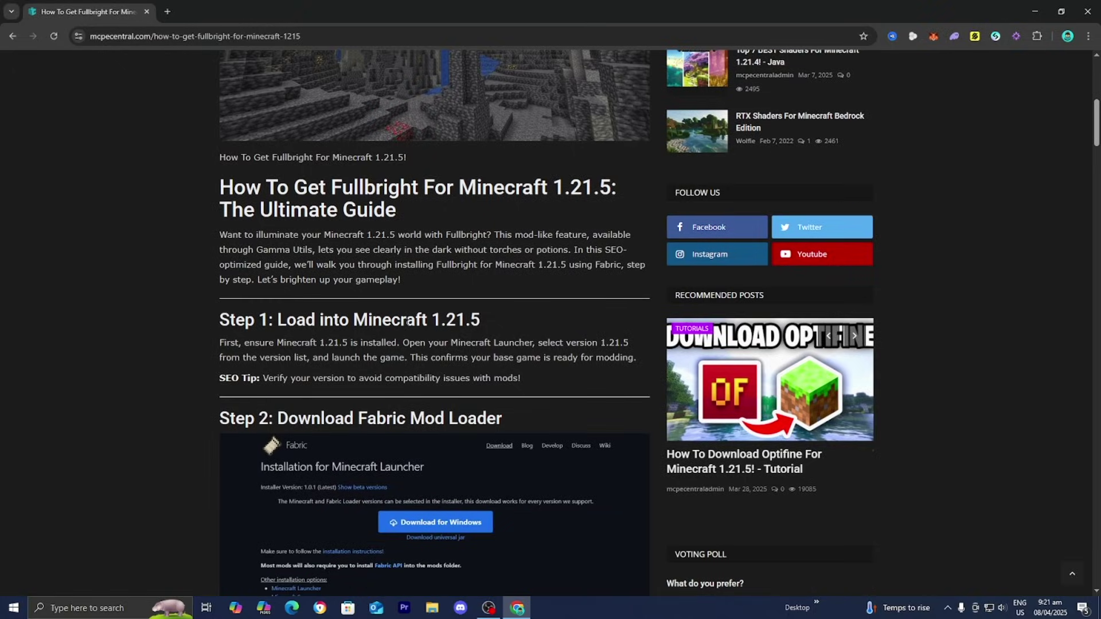
{"action": "scroll", "coordinate": [407, 323], "scroll_direction": "down", "scroll_amount": 5}
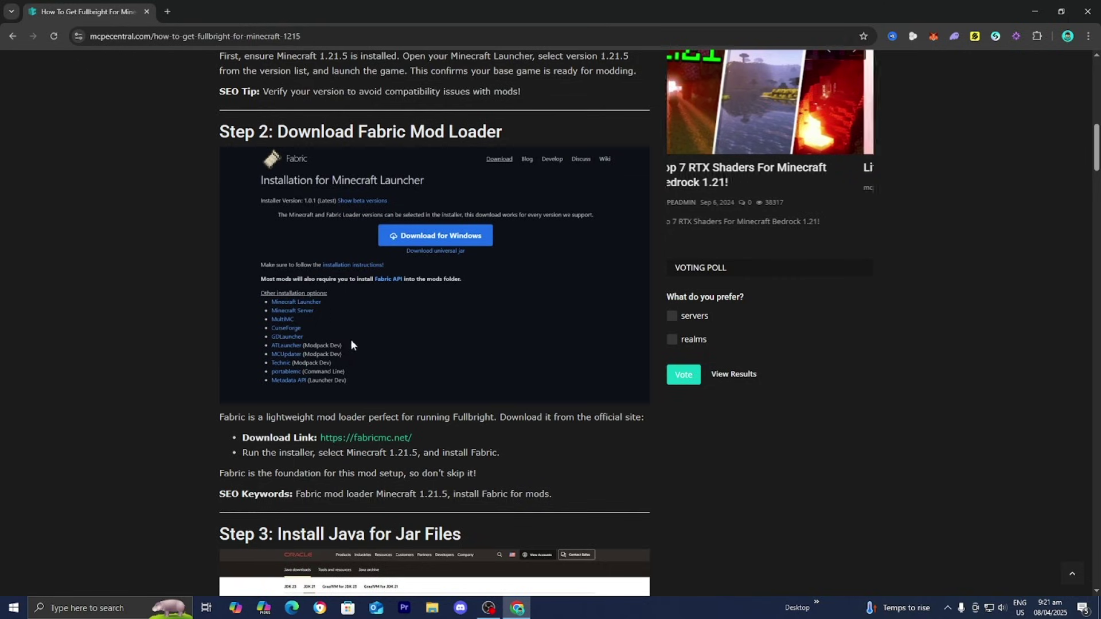
Download the universal Fabric installer 1.0.3 jar from fabricmc.net.
{"action": "left_click", "coordinate": [384, 438]}
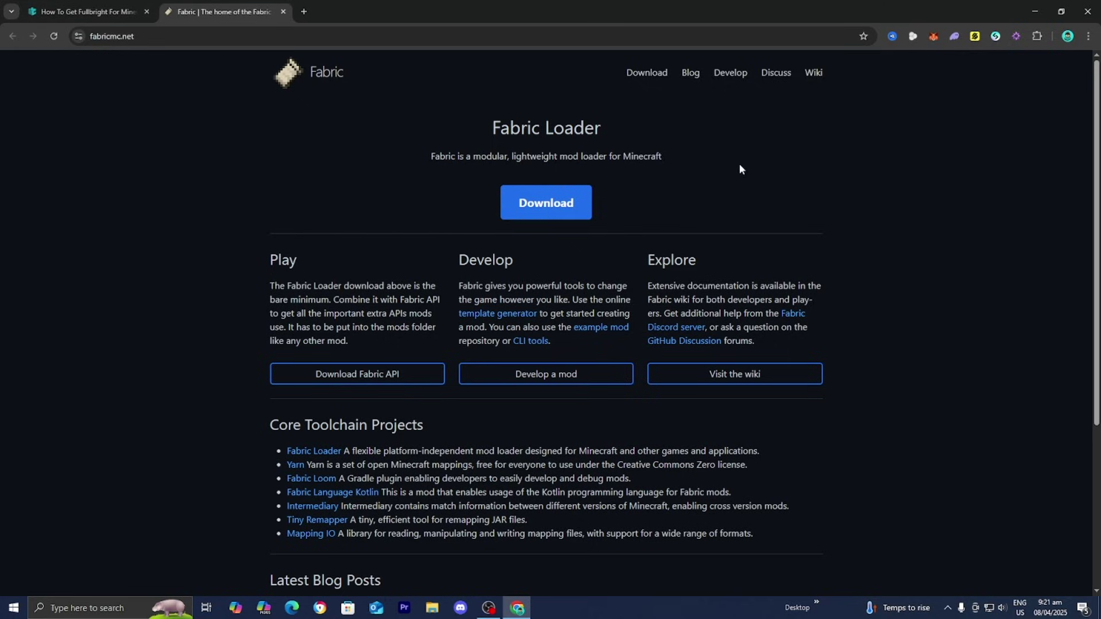
{"action": "left_click", "coordinate": [650, 72]}
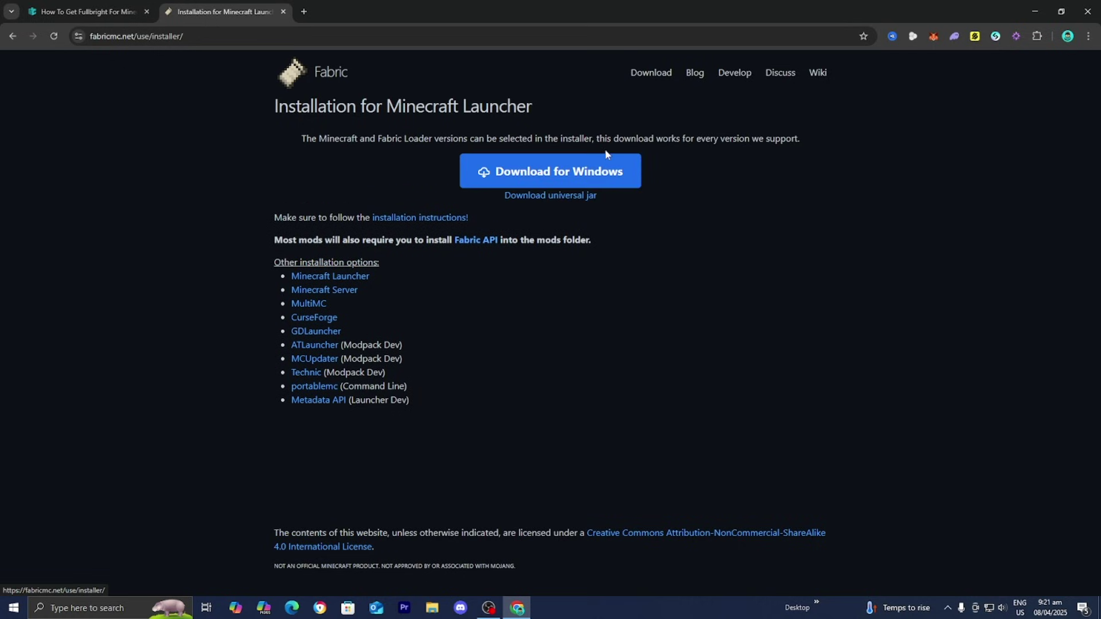
{"action": "left_click", "coordinate": [569, 199]}
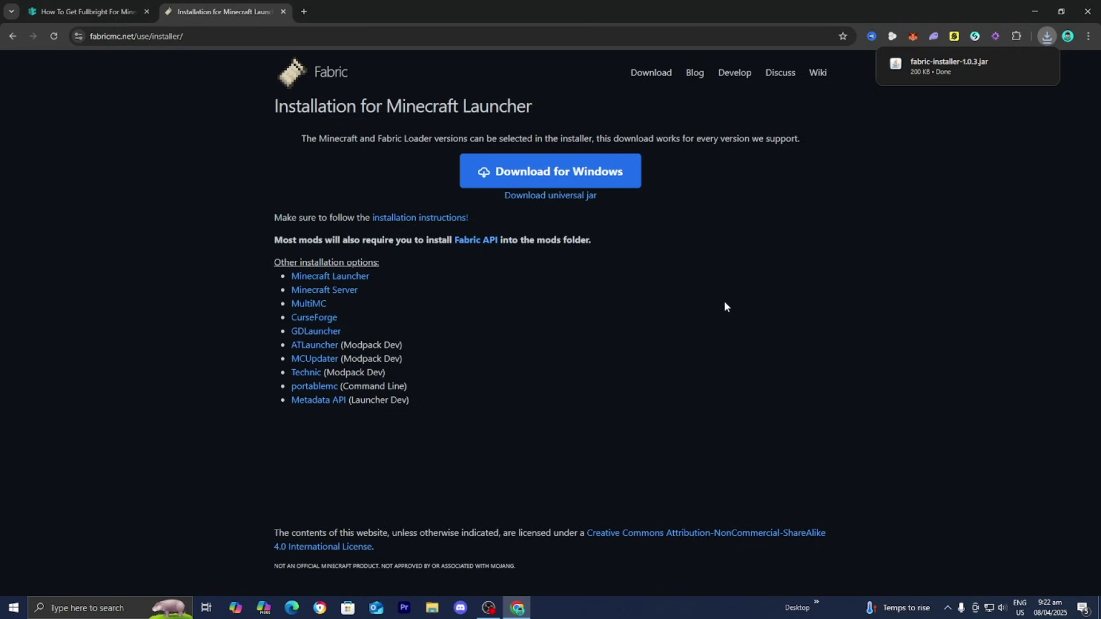
Copy the Fabric installer jar from Chrome's downloads onto the desktop and return to the guide.
{"action": "left_click_drag", "start_coordinate": [742, 12], "coordinate": [651, 319]}
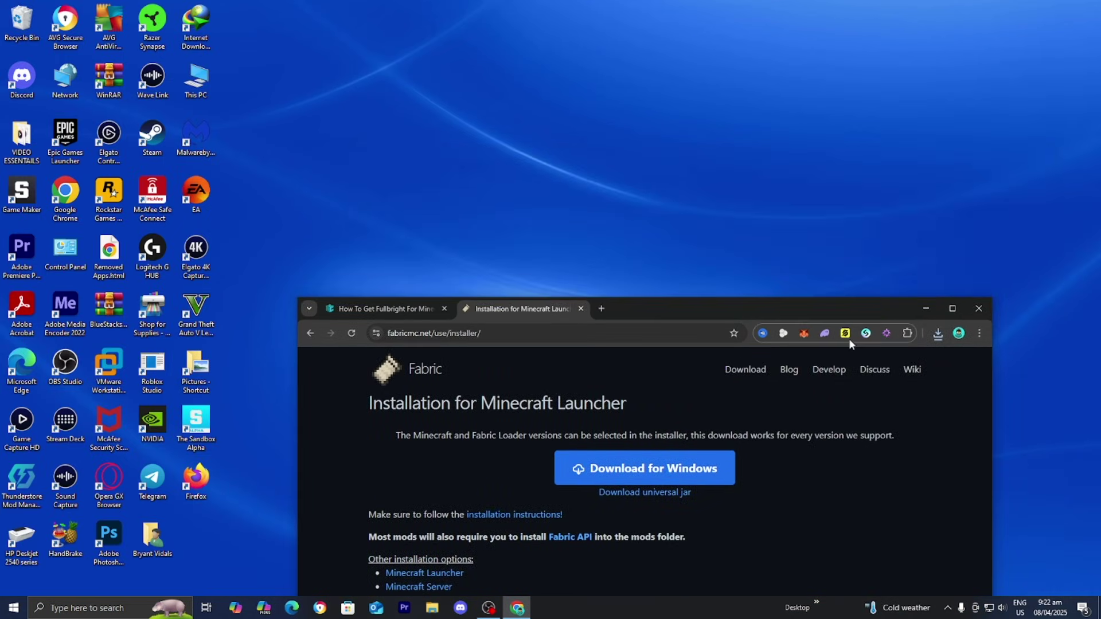
{"action": "left_click", "coordinate": [937, 333]}
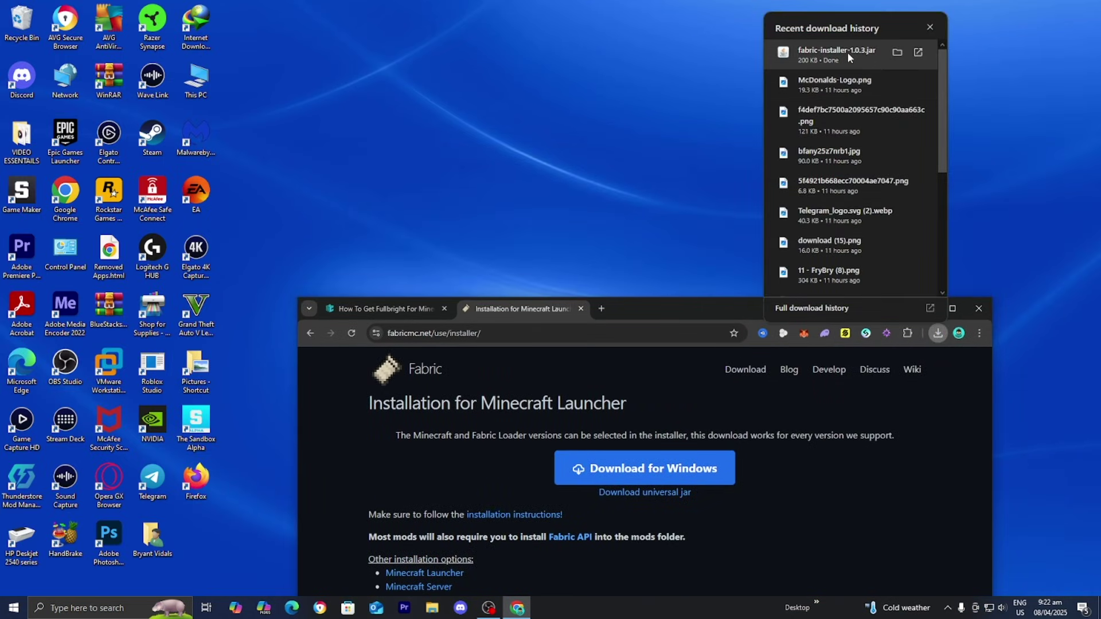
{"action": "left_click_drag", "start_coordinate": [848, 53], "coordinate": [596, 230]}
{"action": "left_click", "coordinate": [657, 288]}
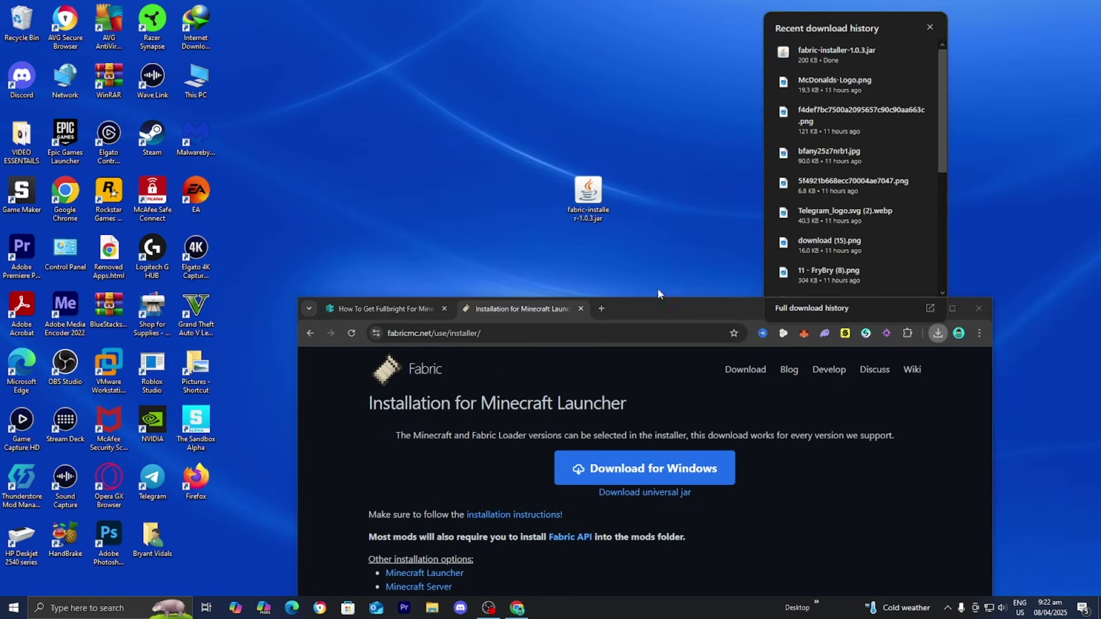
{"action": "left_click", "coordinate": [665, 319]}
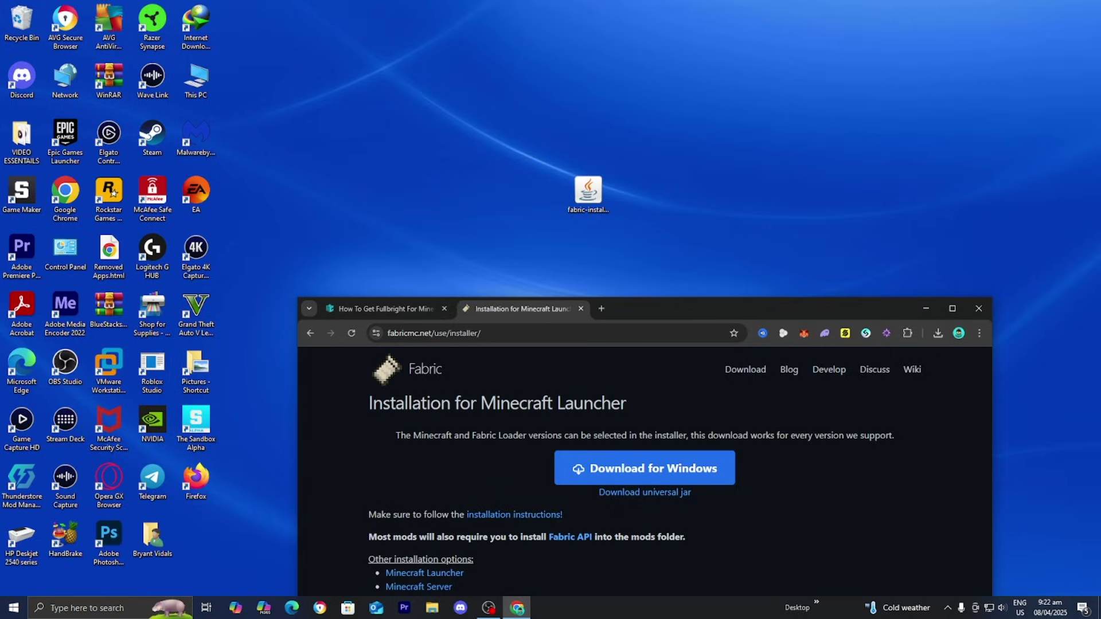
{"action": "left_click_drag", "start_coordinate": [589, 193], "coordinate": [628, 248]}
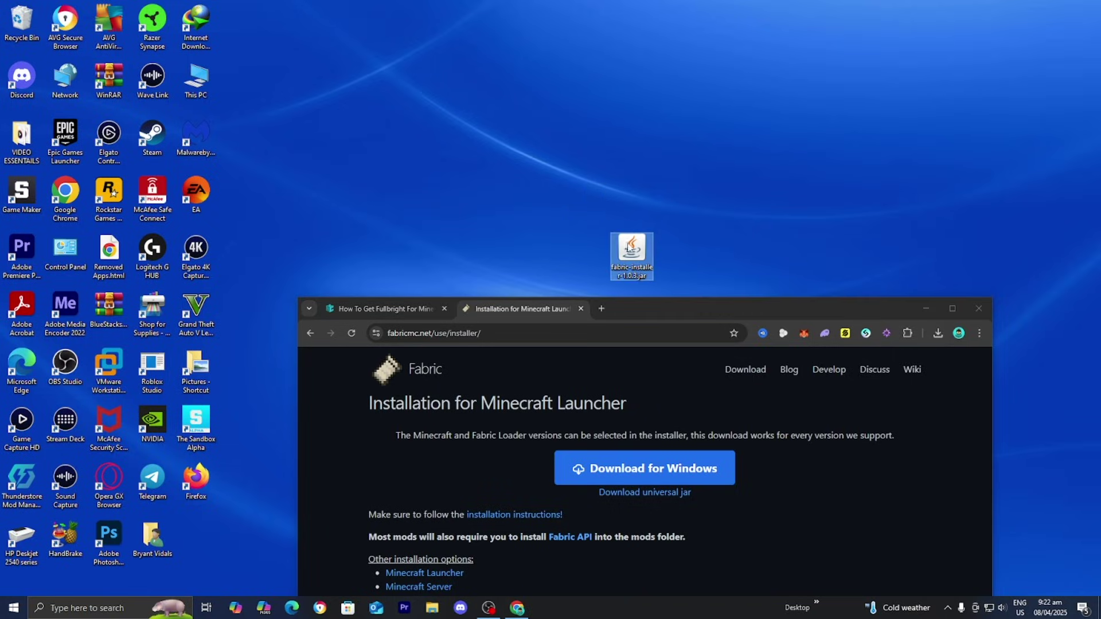
{"action": "left_click", "coordinate": [953, 309]}
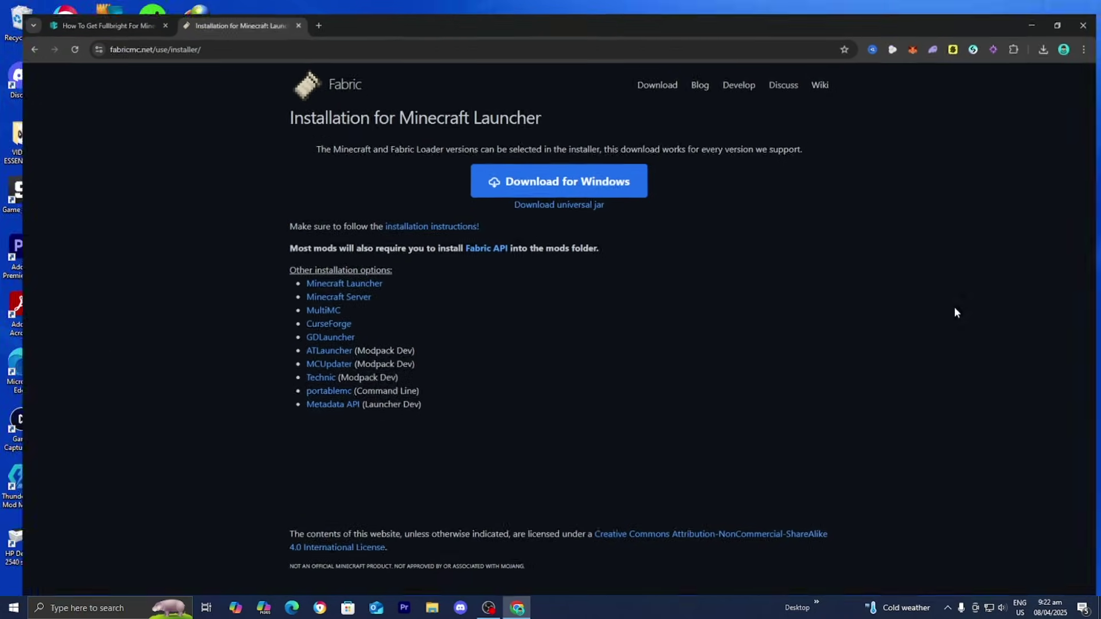
{"action": "left_click", "coordinate": [86, 12]}
Open Oracle's JDK 21 downloads from Step 3 and show the Windows x64 Installer.
{"action": "scroll", "coordinate": [193, 226], "scroll_direction": "down", "scroll_amount": 6}
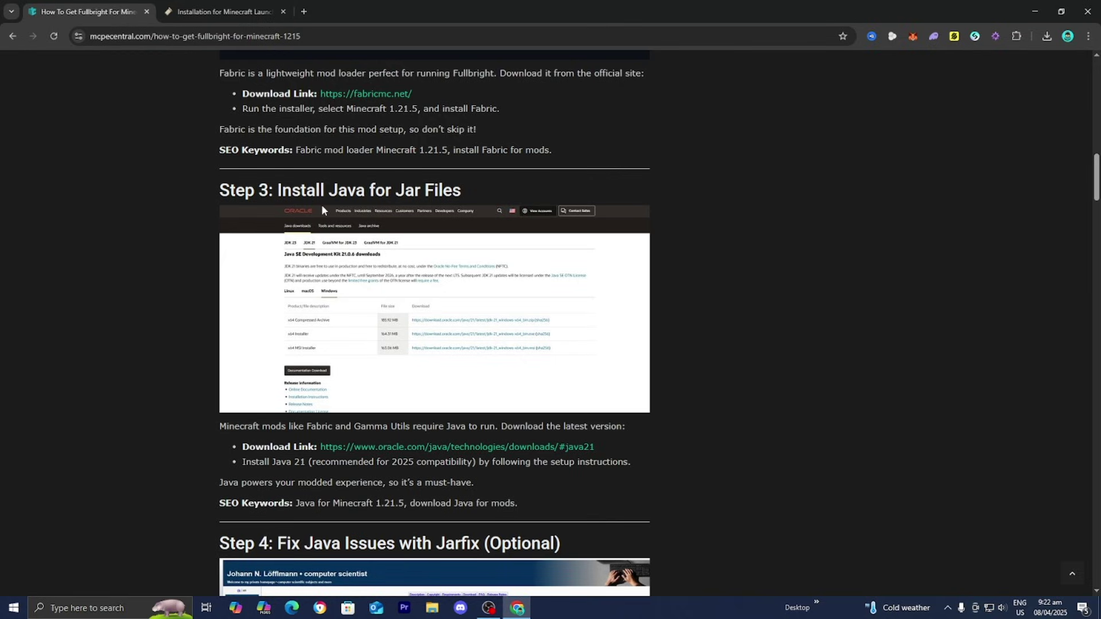
{"action": "scroll", "coordinate": [219, 146], "scroll_direction": "down", "scroll_amount": 1}
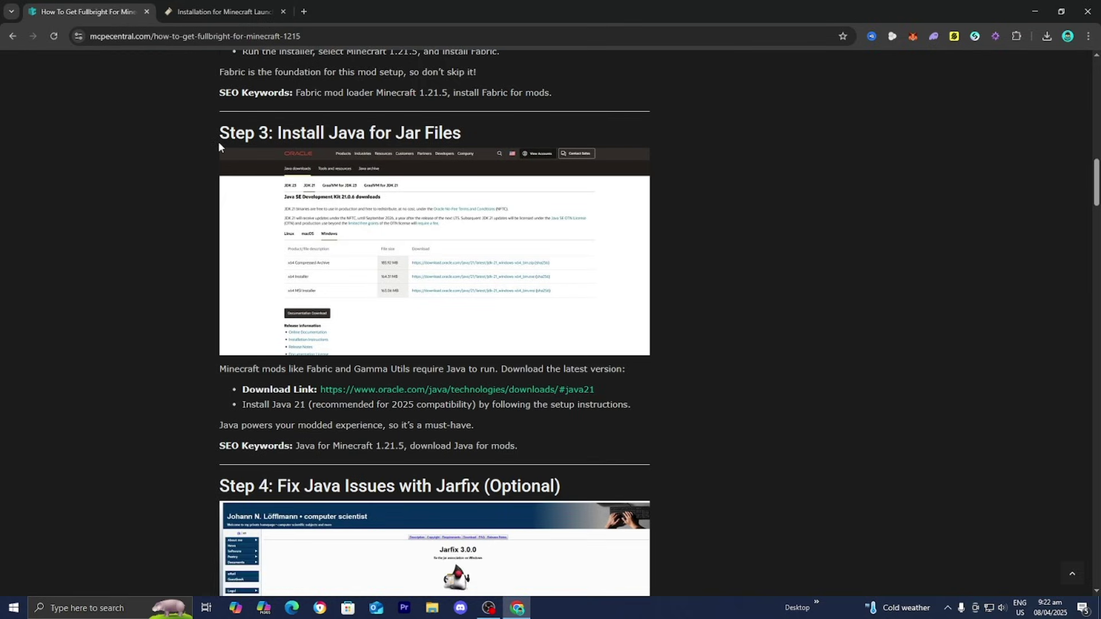
{"action": "left_click", "coordinate": [354, 391]}
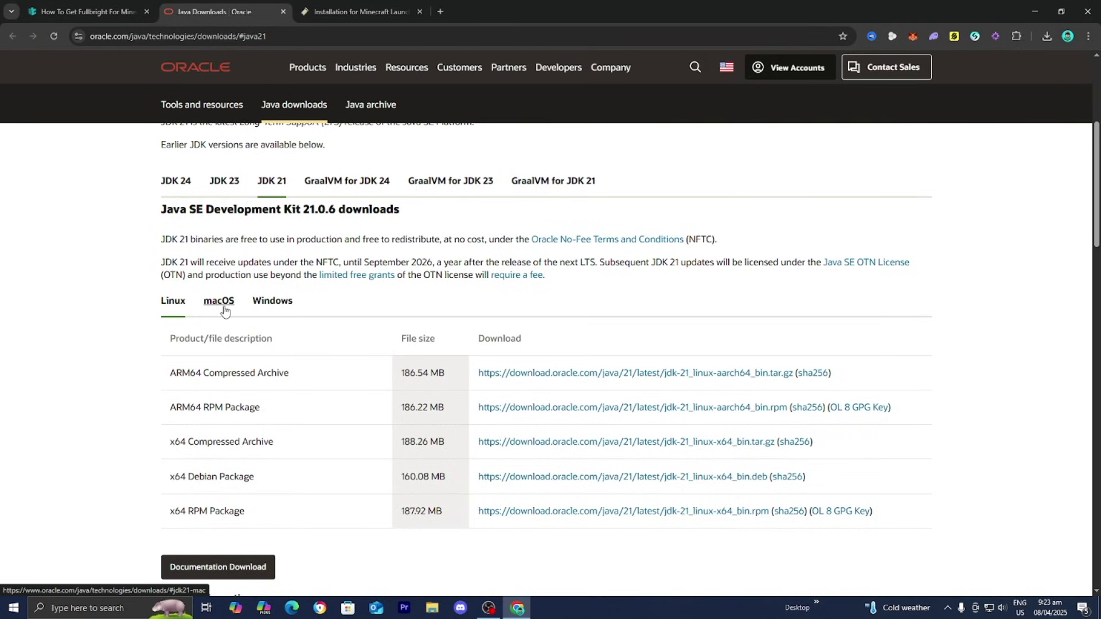
{"action": "left_click", "coordinate": [262, 308]}
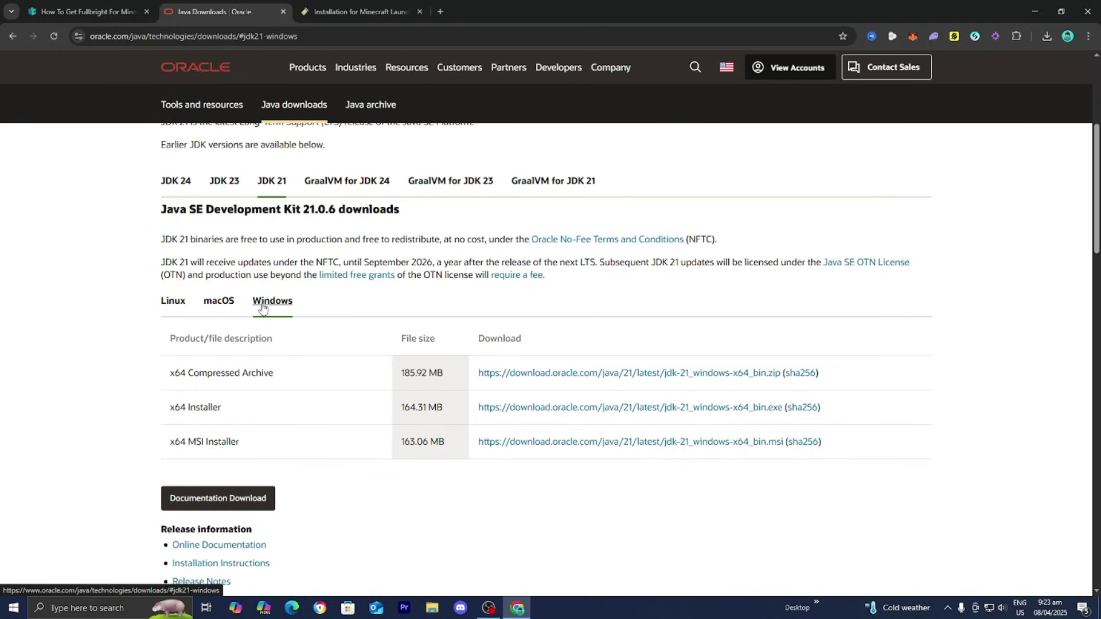
{"action": "left_click_drag", "start_coordinate": [247, 408], "coordinate": [164, 411]}
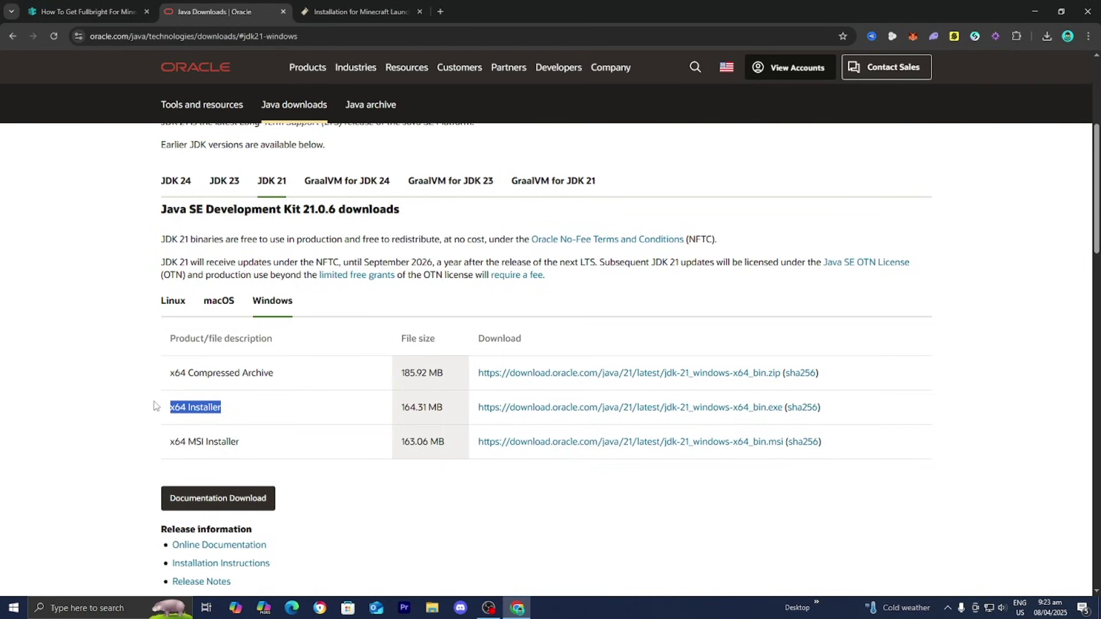
{"action": "left_click", "coordinate": [162, 409]}
Return to the guide tab and scroll to Step 4, the optional Jarfix fix.
{"action": "left_click", "coordinate": [86, 12]}
{"action": "scroll", "coordinate": [195, 212], "scroll_direction": "down", "scroll_amount": 3}
{"action": "scroll", "coordinate": [195, 217], "scroll_direction": "down", "scroll_amount": 2}
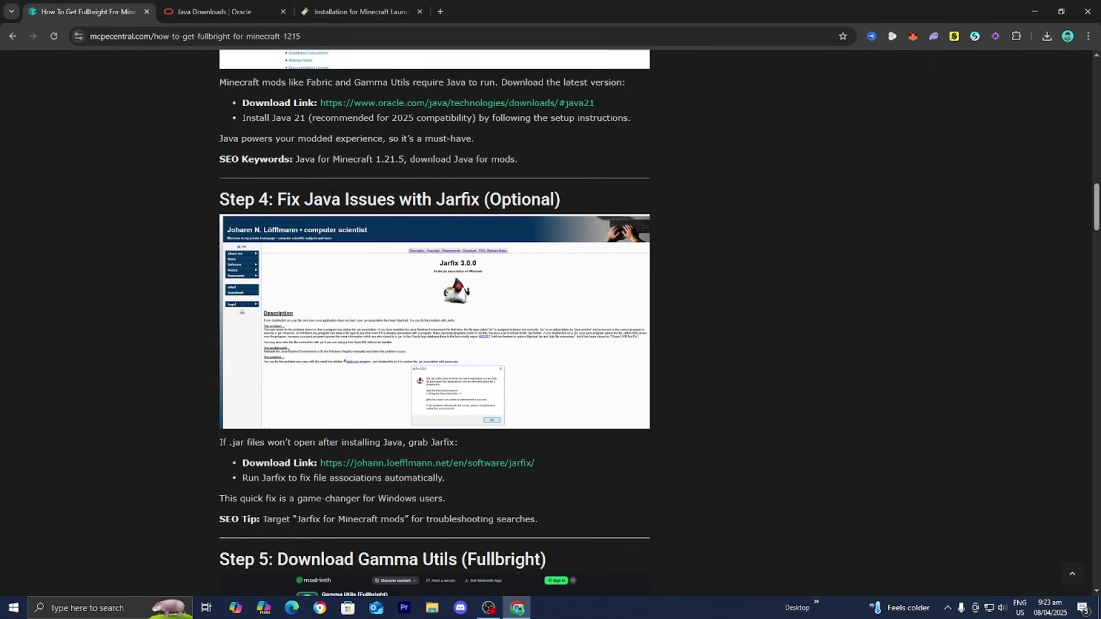
Open the Jarfix 3.0.0 page in a new tab, then scroll the guide to Step 5, Gamma Utils.
{"action": "scroll", "coordinate": [333, 194], "scroll_direction": "down", "scroll_amount": 1}
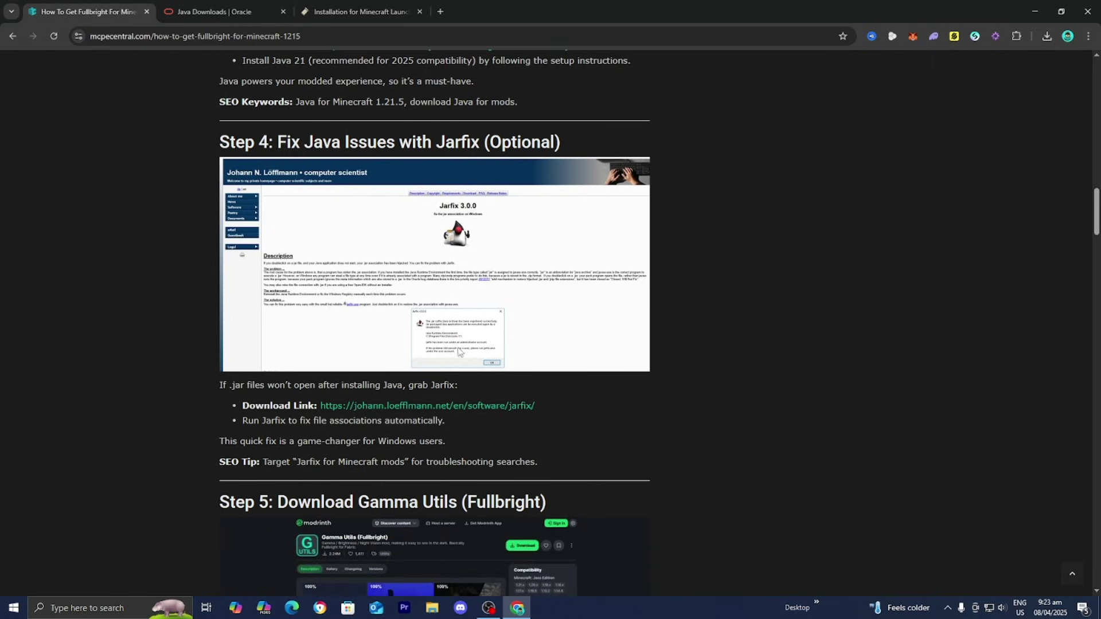
{"action": "left_click", "coordinate": [442, 406]}
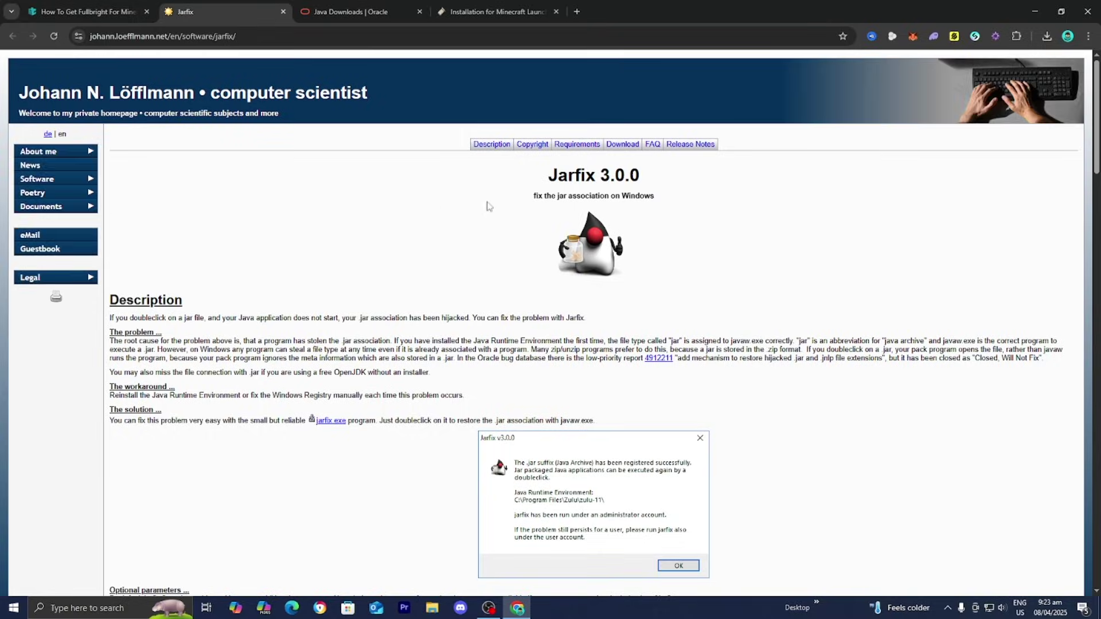
{"action": "scroll", "coordinate": [482, 209], "scroll_direction": "down", "scroll_amount": 2}
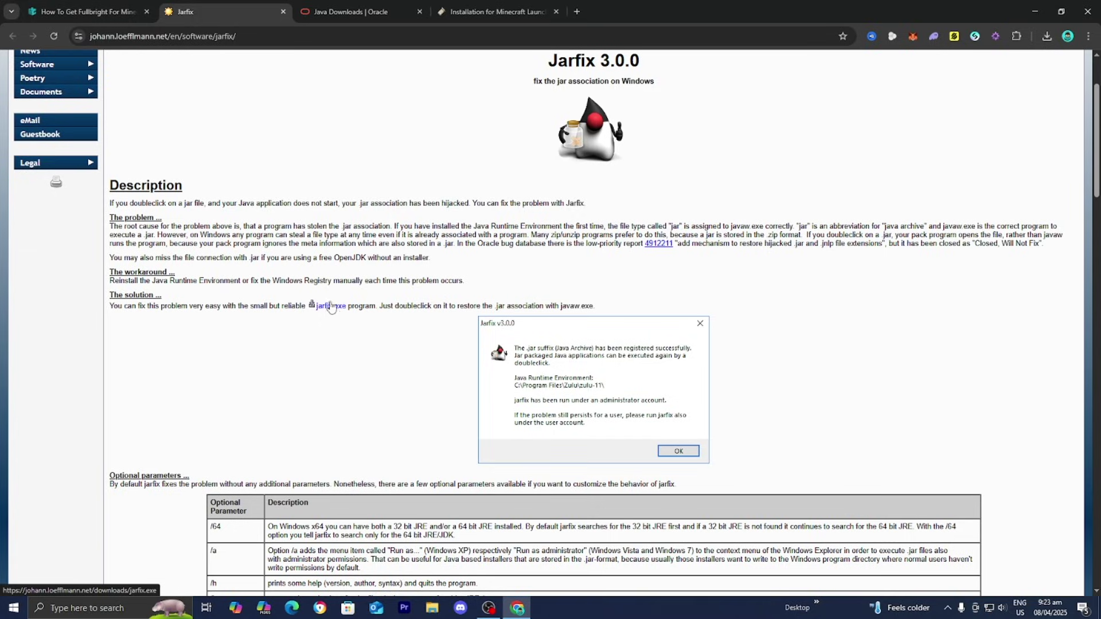
{"action": "left_click", "coordinate": [88, 13]}
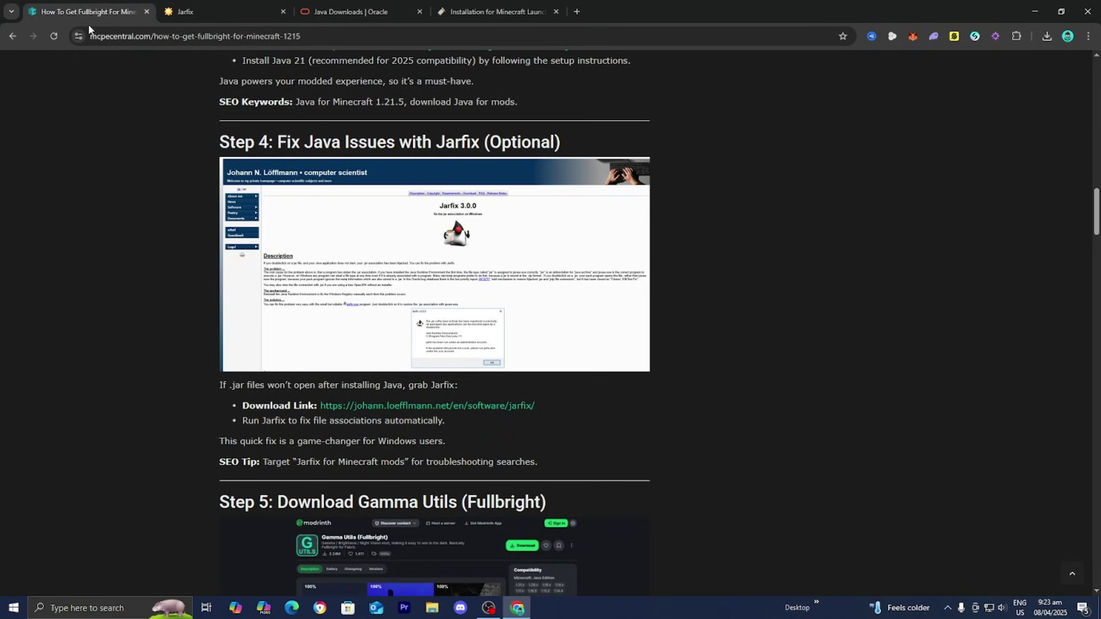
{"action": "scroll", "coordinate": [102, 157], "scroll_direction": "down", "scroll_amount": 5}
{"action": "scroll", "coordinate": [102, 163], "scroll_direction": "up", "scroll_amount": 1}
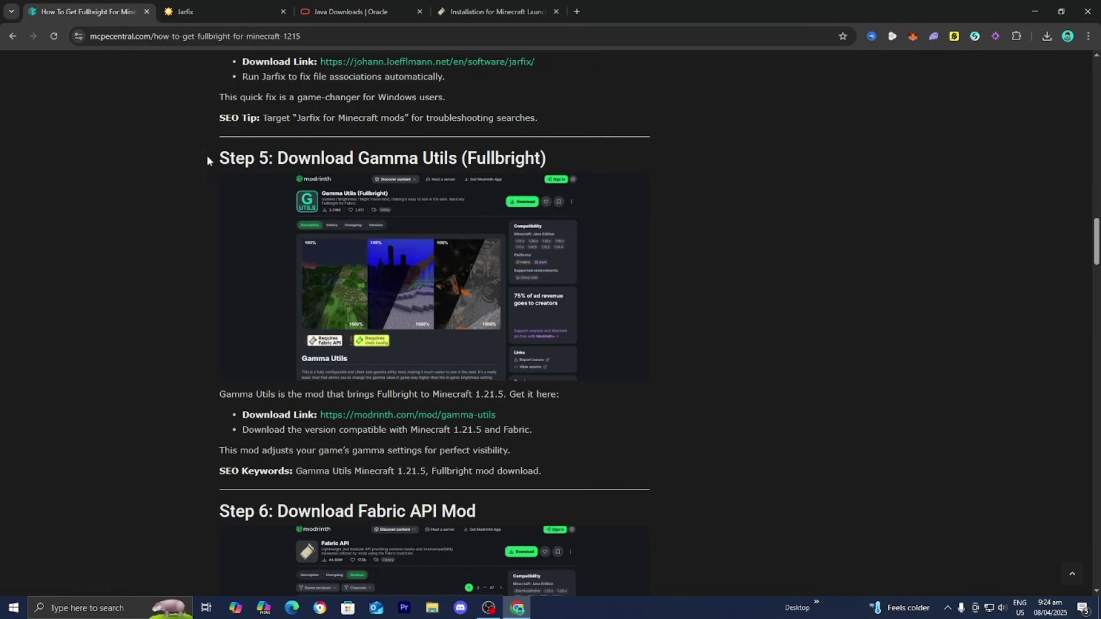
Download Gamma Utils 2.2.3 for 1.21.5 from its Modrinth Versions list.
{"action": "left_click_drag", "start_coordinate": [235, 158], "coordinate": [258, 158]}
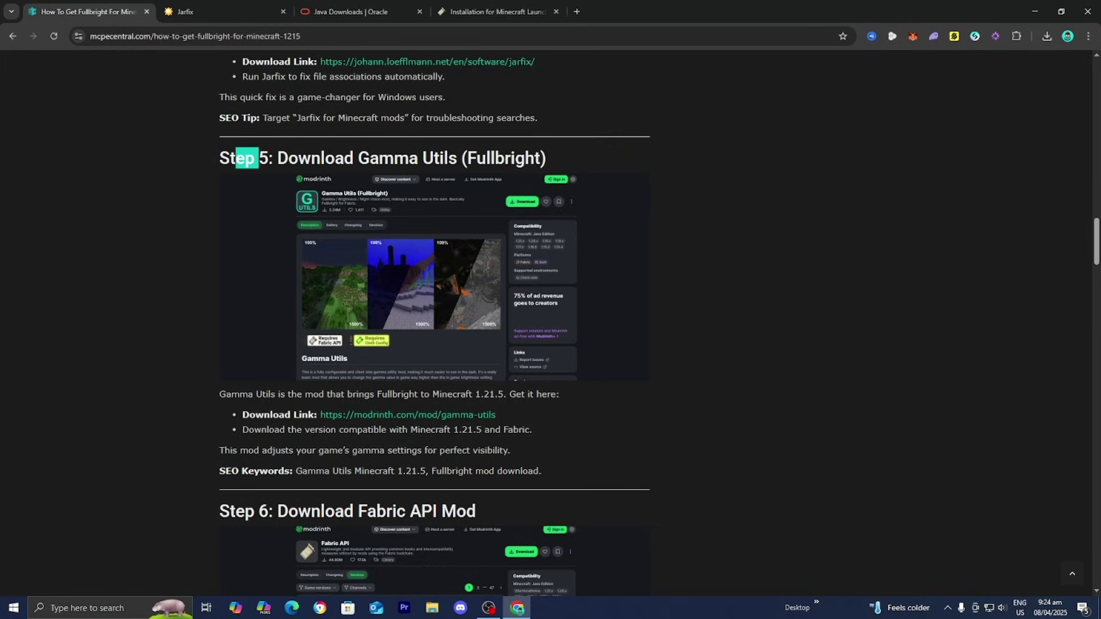
{"action": "left_click", "coordinate": [377, 414]}
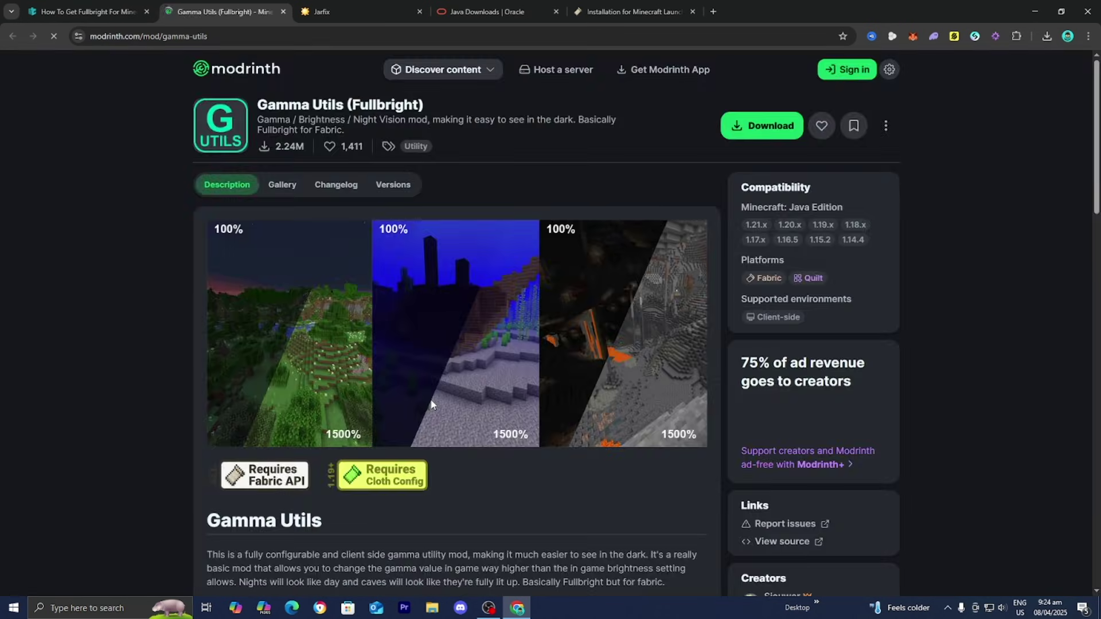
{"action": "scroll", "coordinate": [431, 398], "scroll_direction": "down", "scroll_amount": 7}
{"action": "scroll", "coordinate": [431, 398], "scroll_direction": "up", "scroll_amount": 7}
{"action": "left_click", "coordinate": [408, 183]}
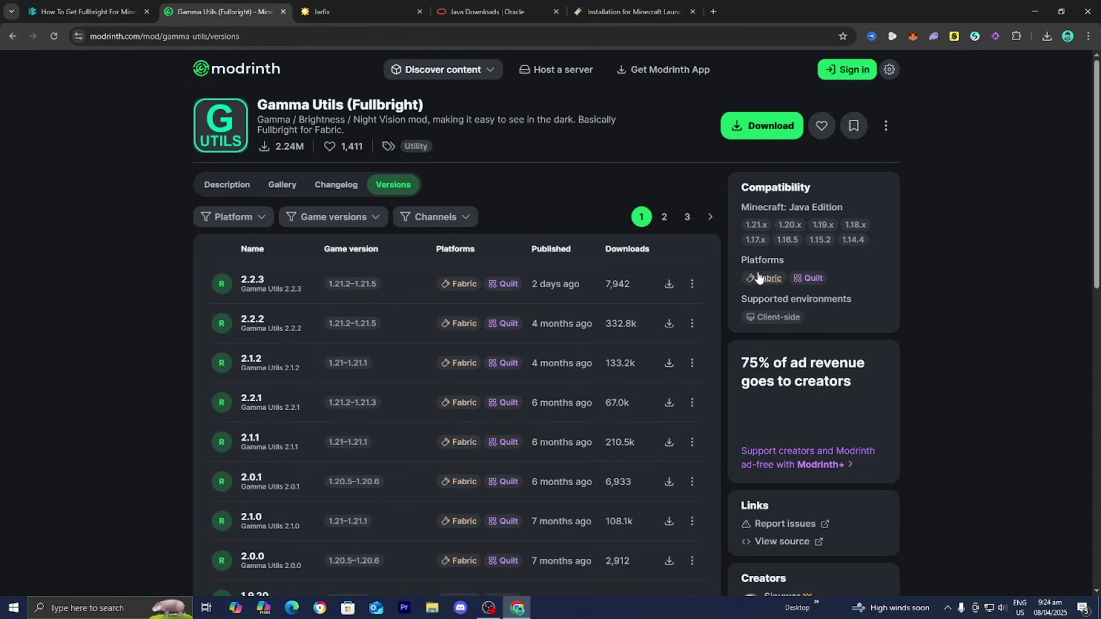
{"action": "left_click", "coordinate": [665, 287]}
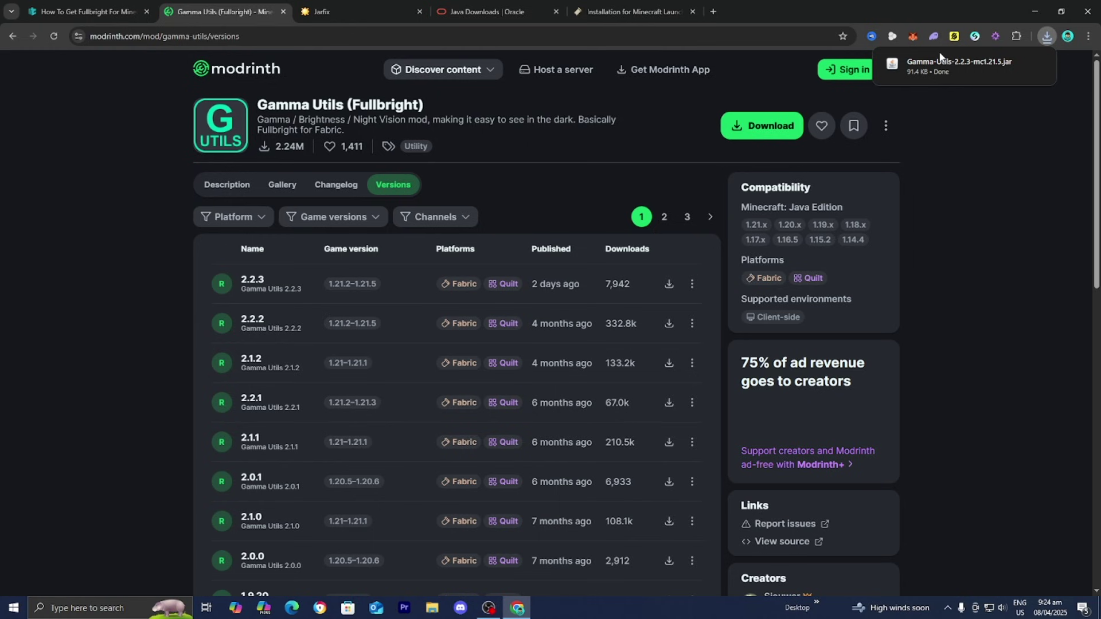
Copy Gamma-Utils-2.2.3-mc1.21.5.jar onto the desktop and return to the guide tab.
{"action": "double_click", "coordinate": [890, 4]}
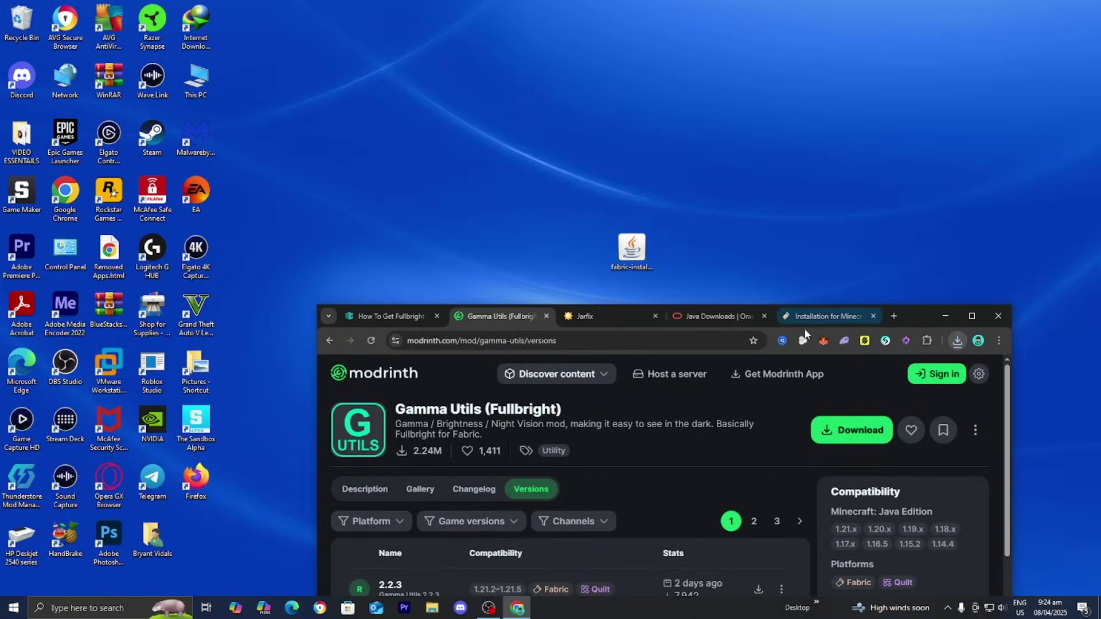
{"action": "left_click", "coordinate": [957, 341]}
{"action": "left_click_drag", "start_coordinate": [866, 60], "coordinate": [636, 255]}
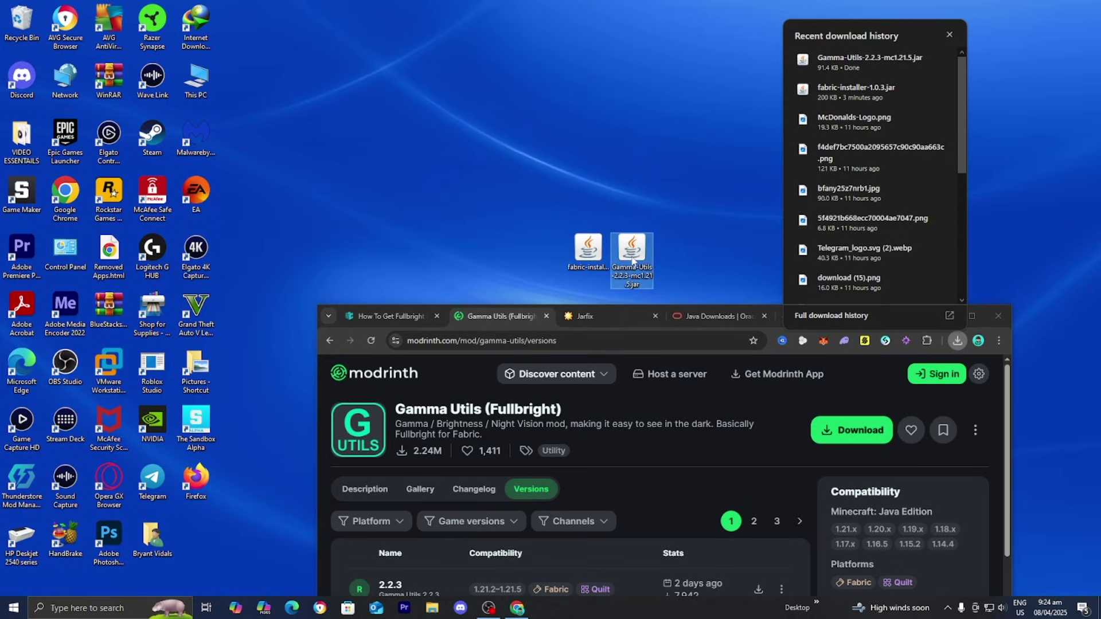
{"action": "left_click", "coordinate": [972, 316]}
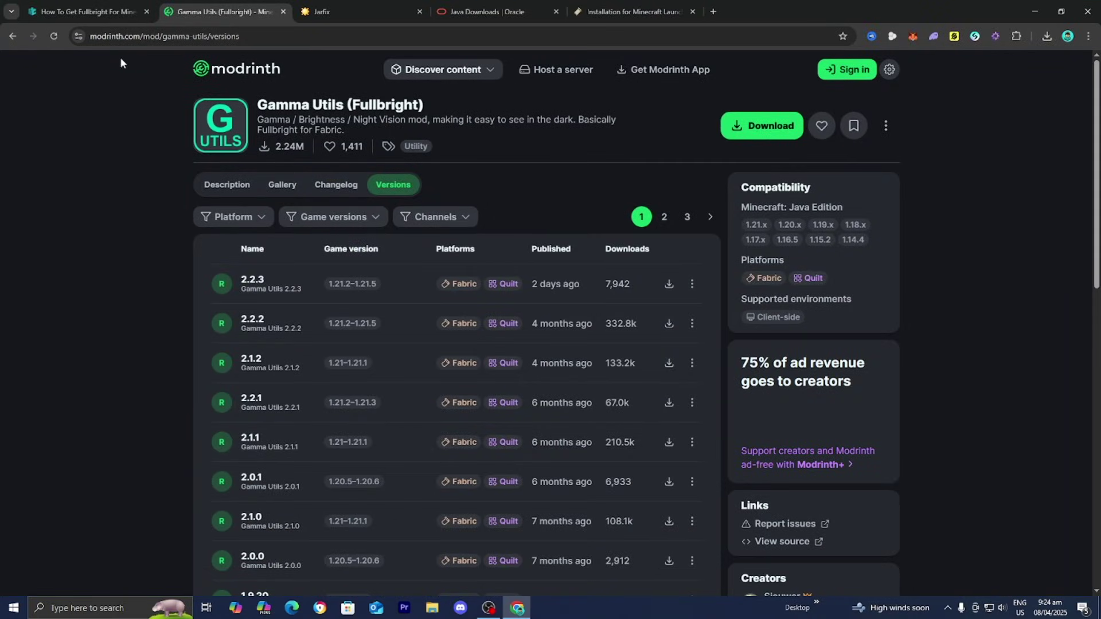
{"action": "left_click", "coordinate": [66, 3]}
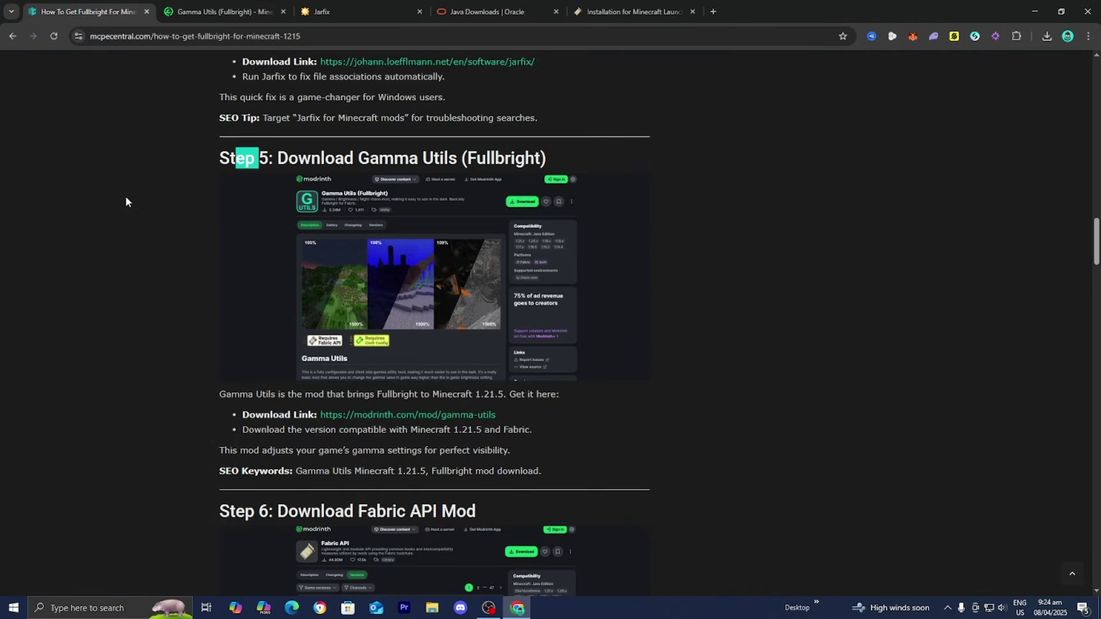
Download Fabric API 0.119.9+1.21.5 from the guide's Step 6 Modrinth link.
{"action": "scroll", "coordinate": [125, 204], "scroll_direction": "down", "scroll_amount": 5}
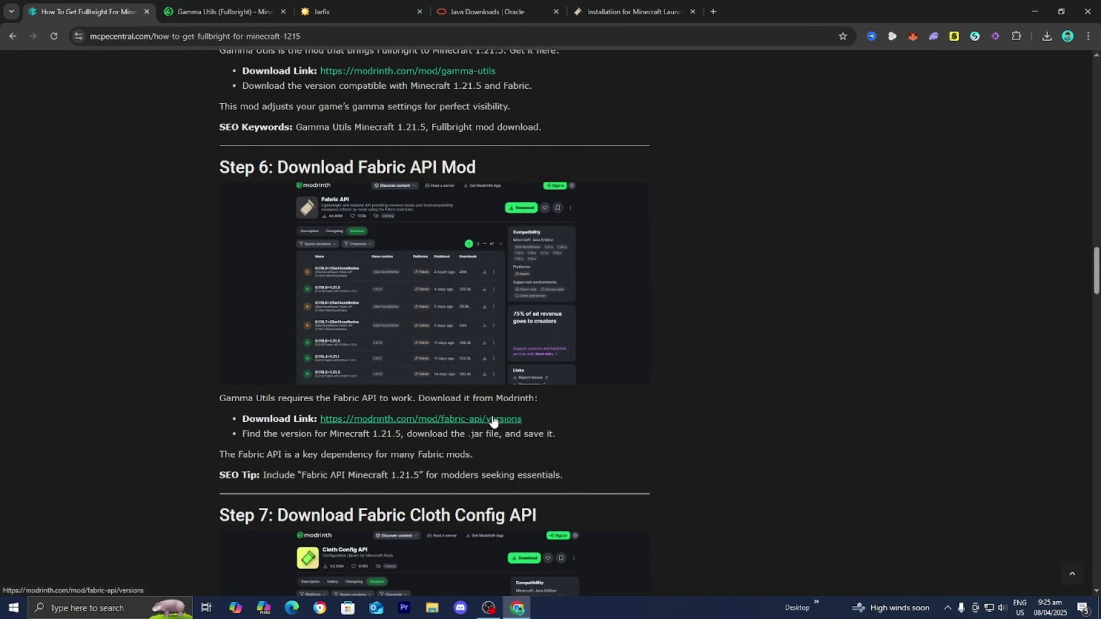
{"action": "left_click", "coordinate": [386, 420]}
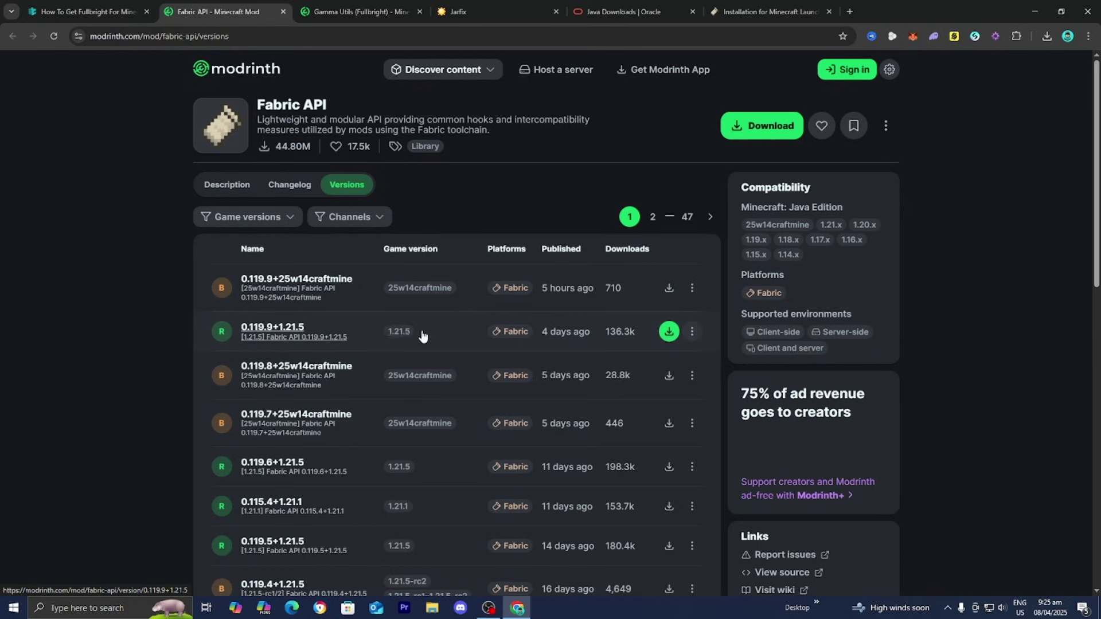
{"action": "left_click", "coordinate": [669, 331]}
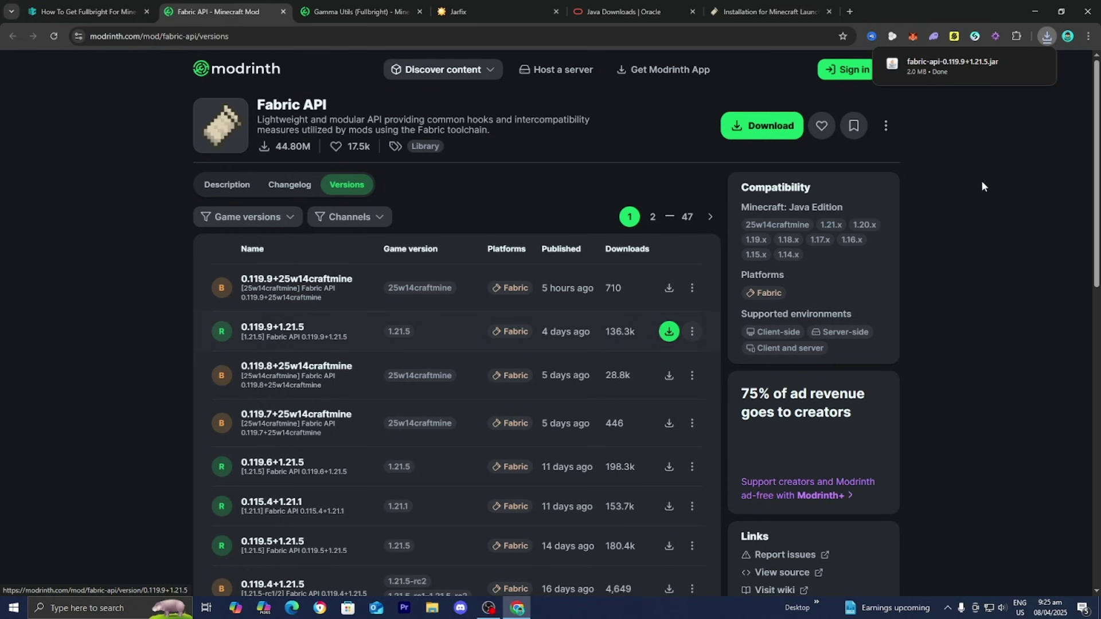
Copy the Fabric API jar from Chrome's downloads onto the desktop.
{"action": "left_click_drag", "start_coordinate": [974, 12], "coordinate": [927, 287]}
{"action": "left_click", "coordinate": [954, 312]}
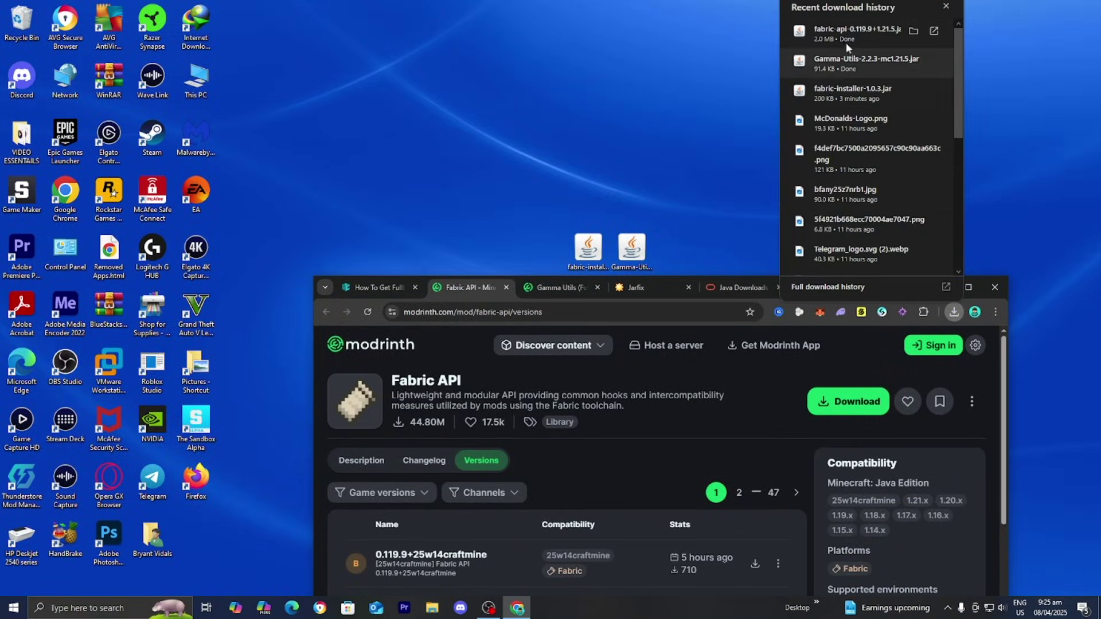
{"action": "left_click_drag", "start_coordinate": [860, 32], "coordinate": [548, 201]}
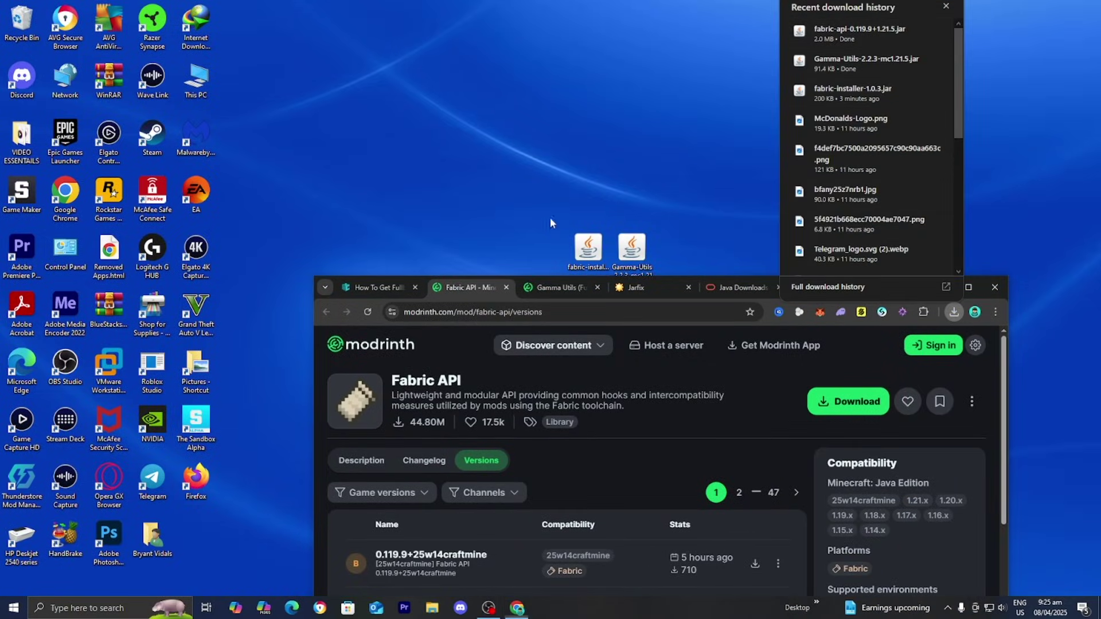
{"action": "left_click", "coordinate": [968, 288]}
Back in the guide, open the Cloth Config Fabric versions page on Modrinth.
{"action": "left_click", "coordinate": [74, 4]}
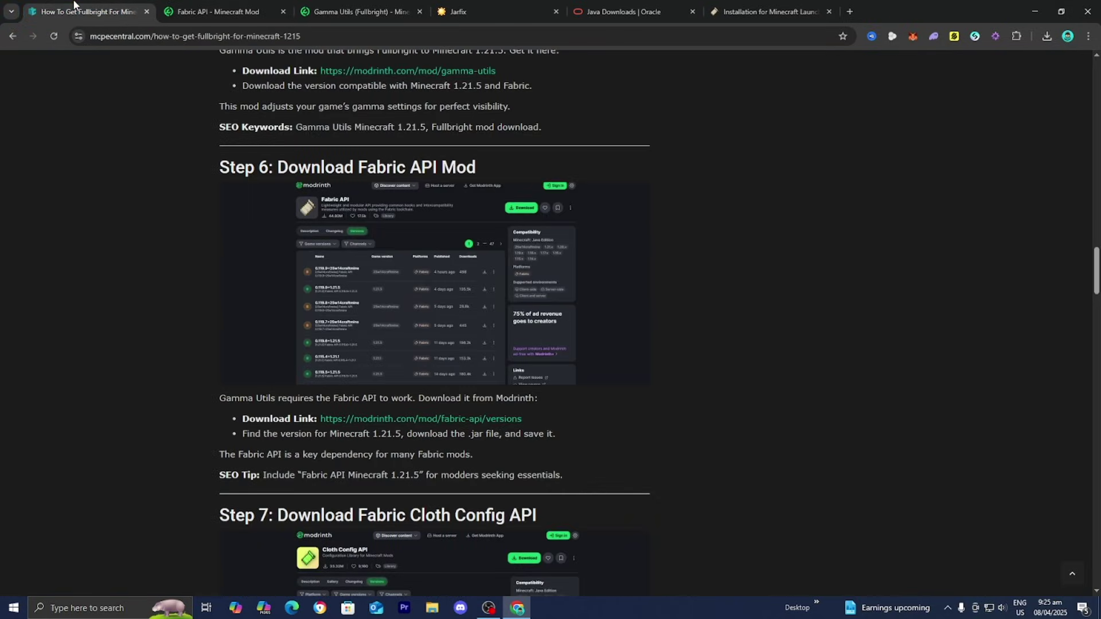
{"action": "scroll", "coordinate": [132, 157], "scroll_direction": "down", "scroll_amount": 5}
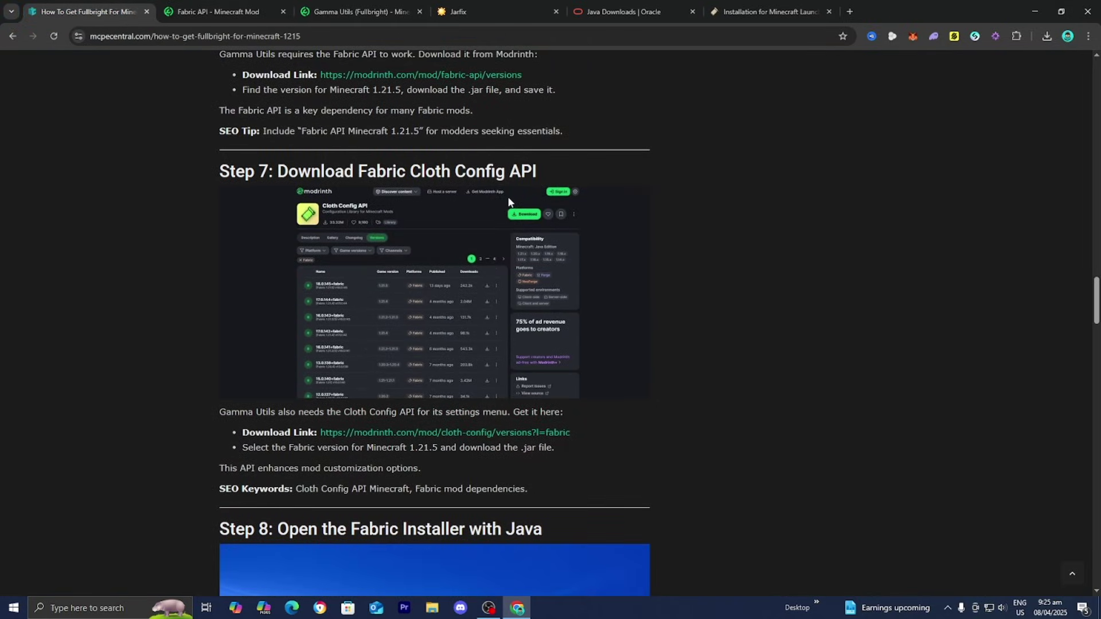
{"action": "left_click", "coordinate": [380, 433]}
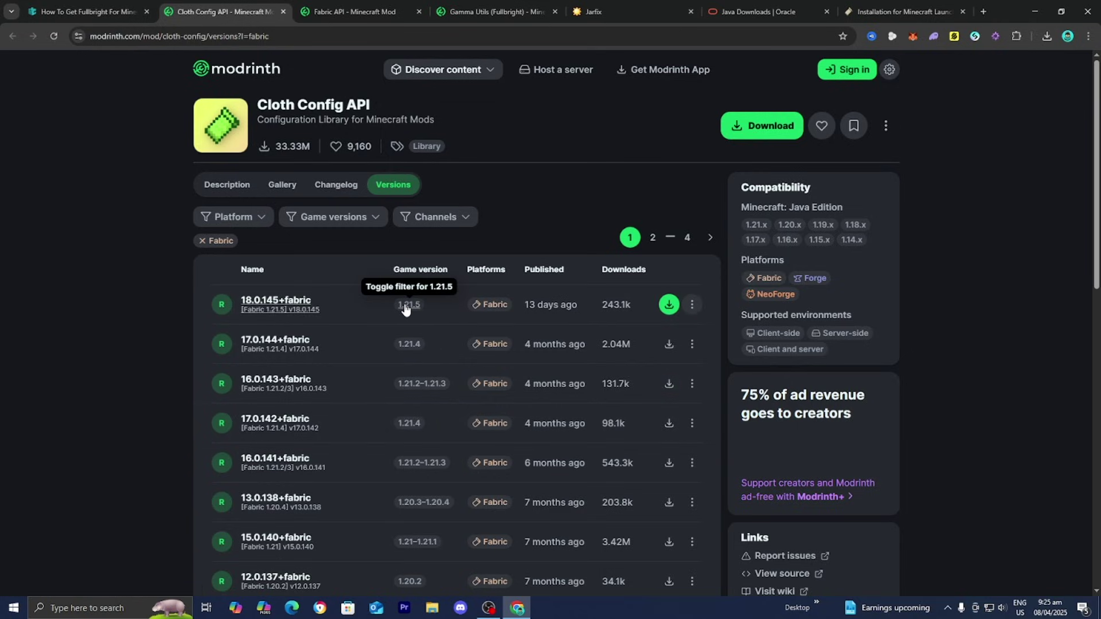
Download Cloth Config 18.0.145+fabric and copy its jar onto the desktop.
{"action": "left_click", "coordinate": [669, 304]}
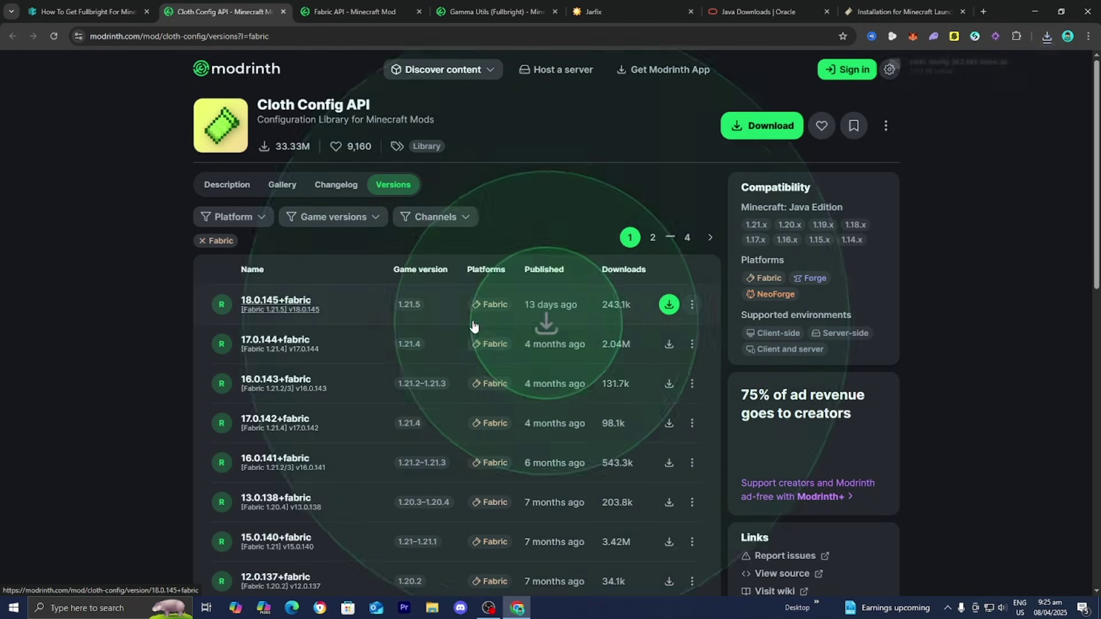
{"action": "left_click_drag", "start_coordinate": [1006, 10], "coordinate": [845, 394]}
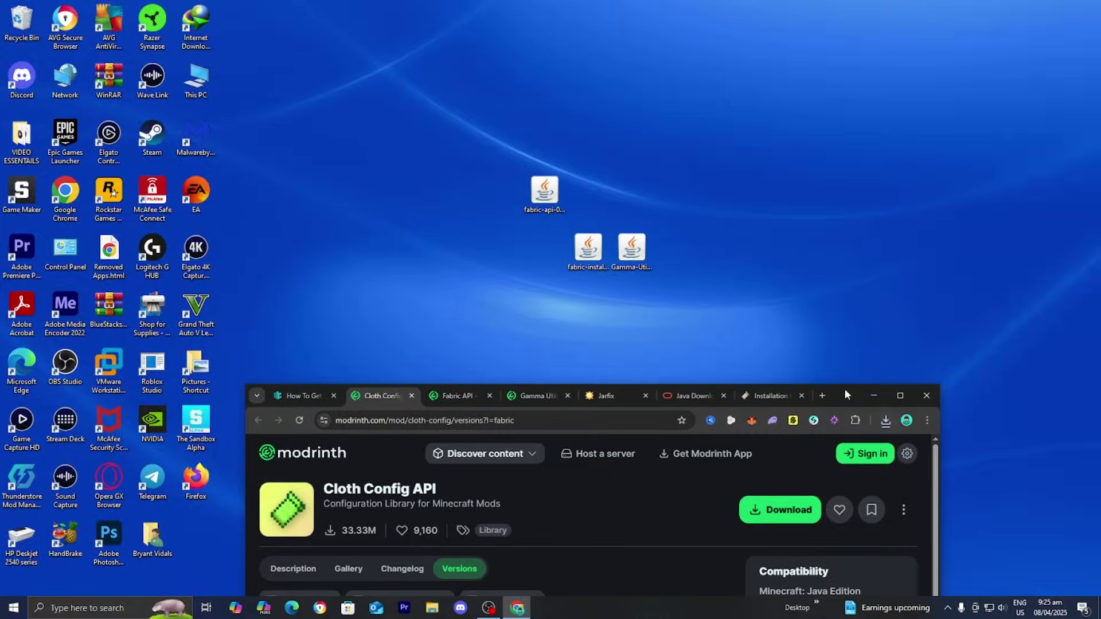
{"action": "left_click", "coordinate": [886, 420]}
{"action": "left_click_drag", "start_coordinate": [797, 140], "coordinate": [675, 198]}
Minimize Chrome and group the three mod jars apart from the Fabric installer.
{"action": "left_click_drag", "start_coordinate": [544, 195], "coordinate": [545, 252]}
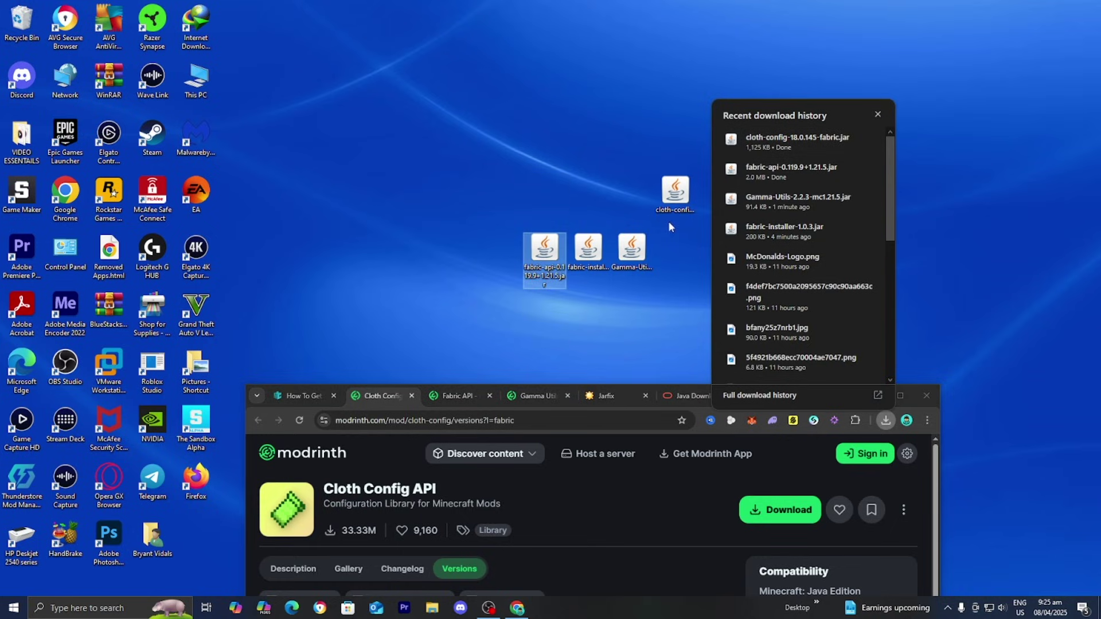
{"action": "left_click", "coordinate": [669, 223]}
{"action": "left_click_drag", "start_coordinate": [673, 195], "coordinate": [674, 252]}
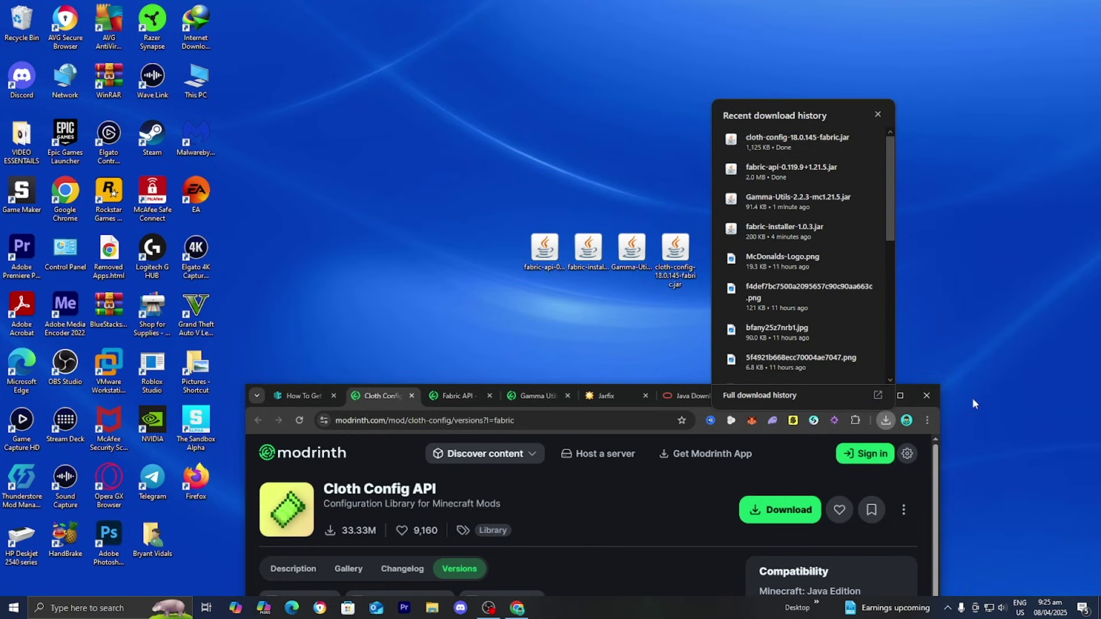
{"action": "left_click", "coordinate": [914, 396]}
{"action": "left_click", "coordinate": [872, 396]}
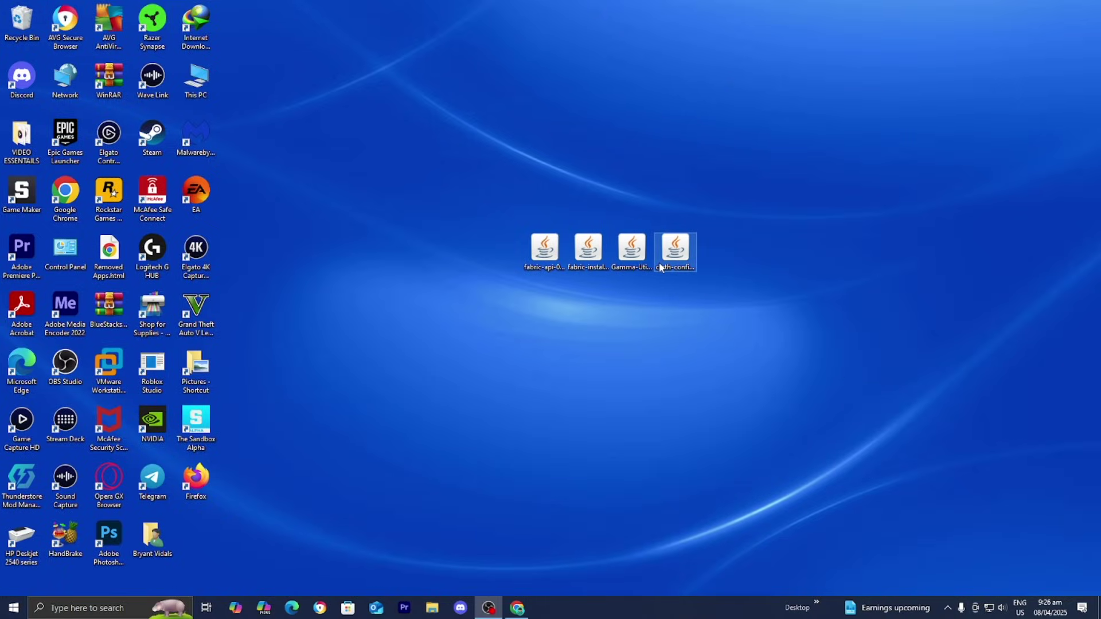
{"action": "left_click", "coordinate": [523, 255]}
{"action": "left_click_drag", "start_coordinate": [586, 246], "coordinate": [501, 261]}
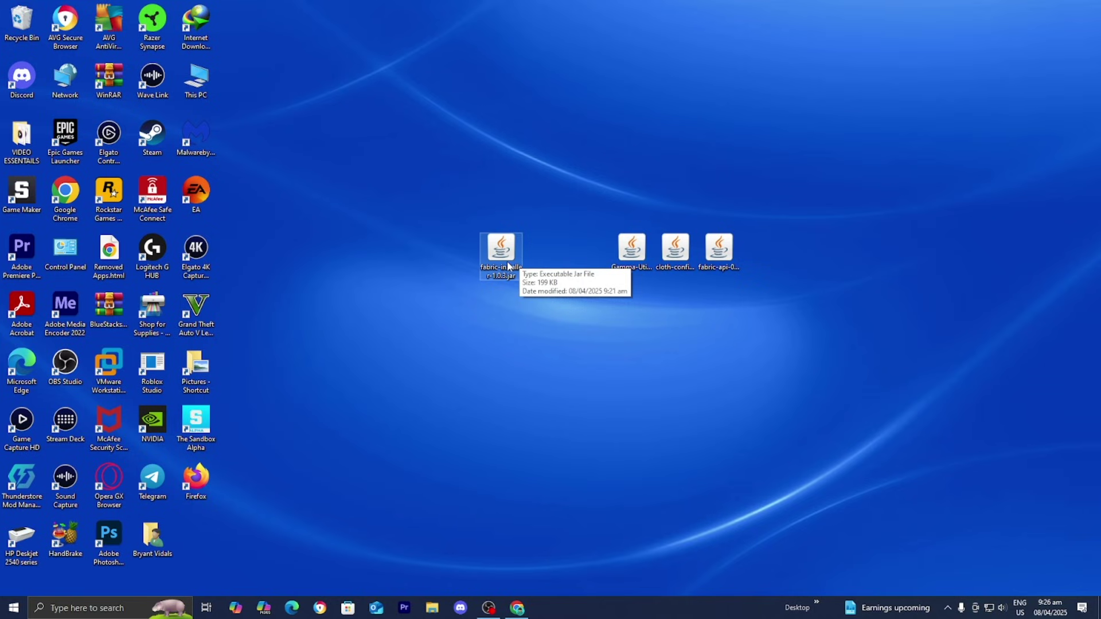
Run the Fabric installer with Java and install Fabric Loader 0.16.12 for Minecraft 1.21.5.
{"action": "right_click", "coordinate": [503, 260]}
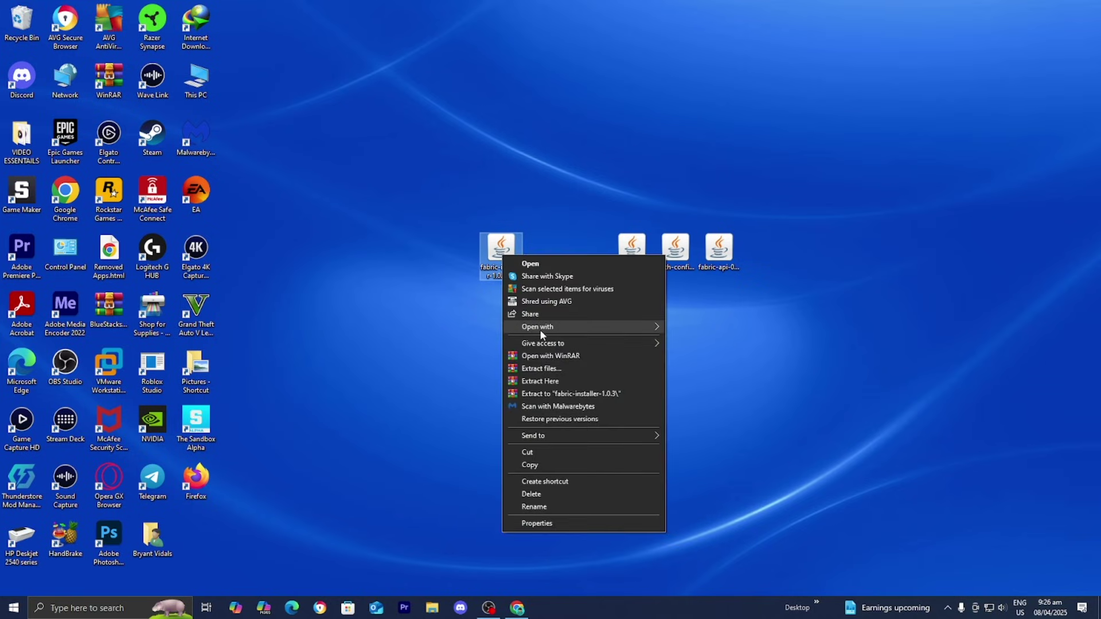
{"action": "mouse_move", "coordinate": [539, 329]}
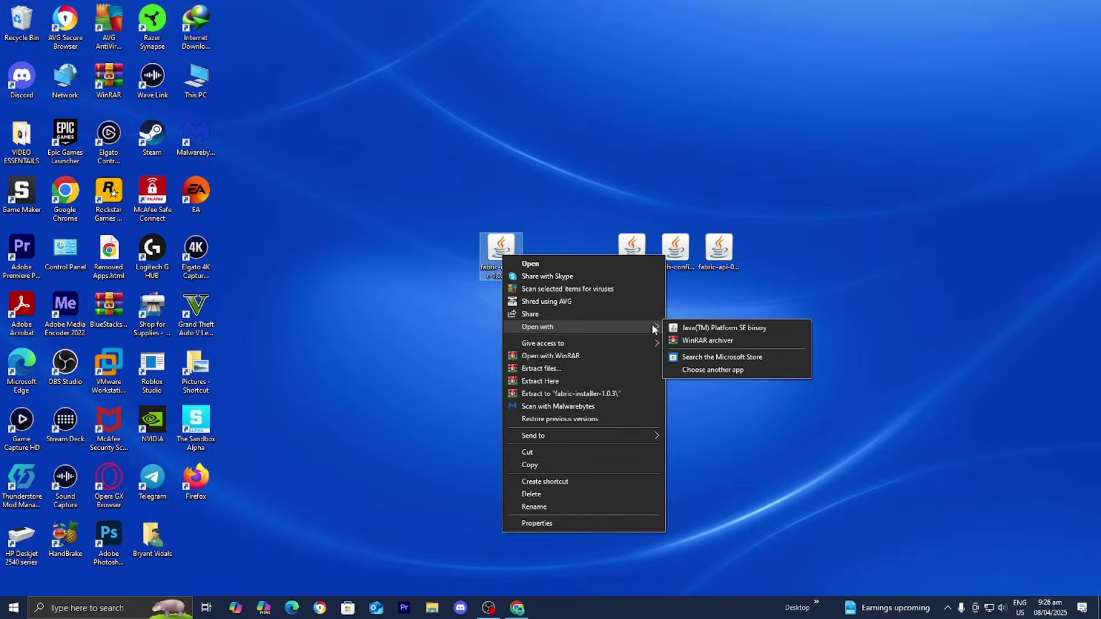
{"action": "left_click", "coordinate": [672, 328]}
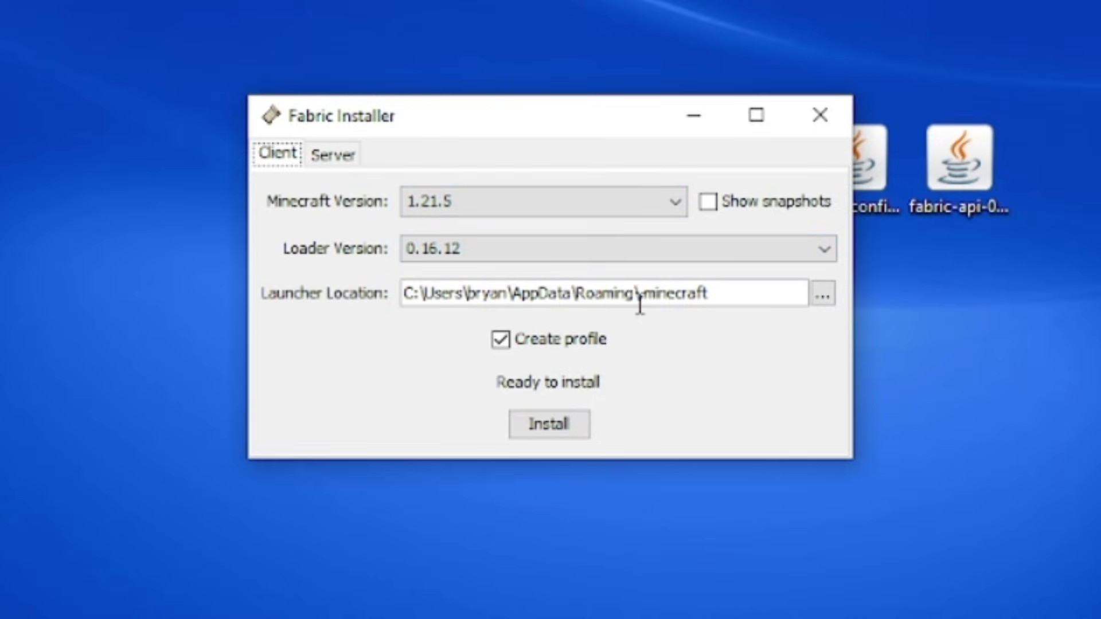
{"action": "left_click", "coordinate": [551, 416]}
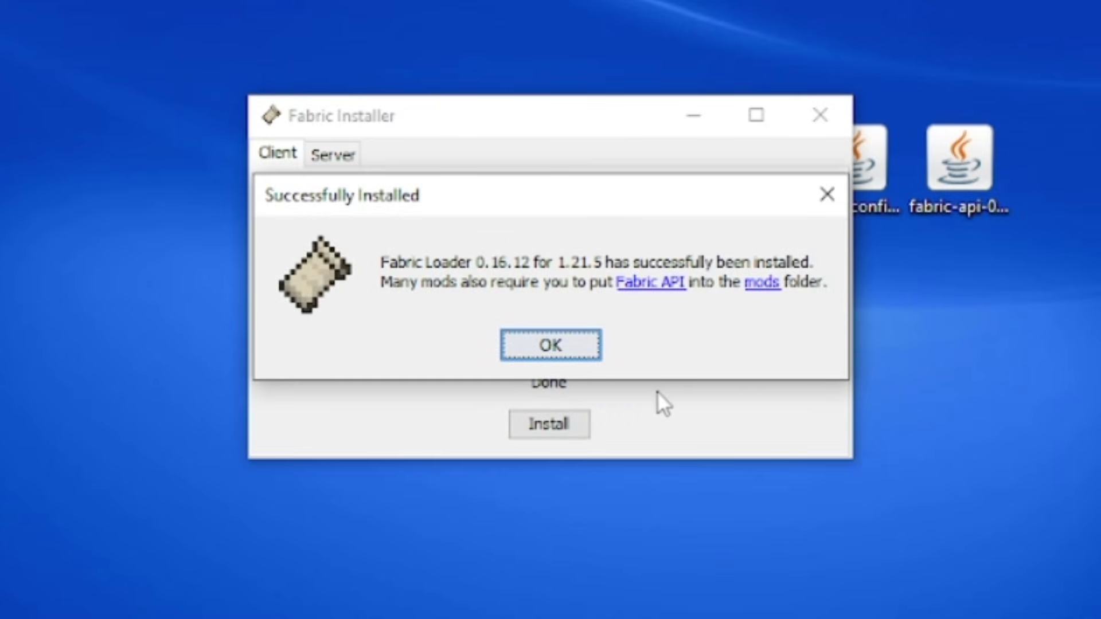
{"action": "left_click", "coordinate": [544, 344]}
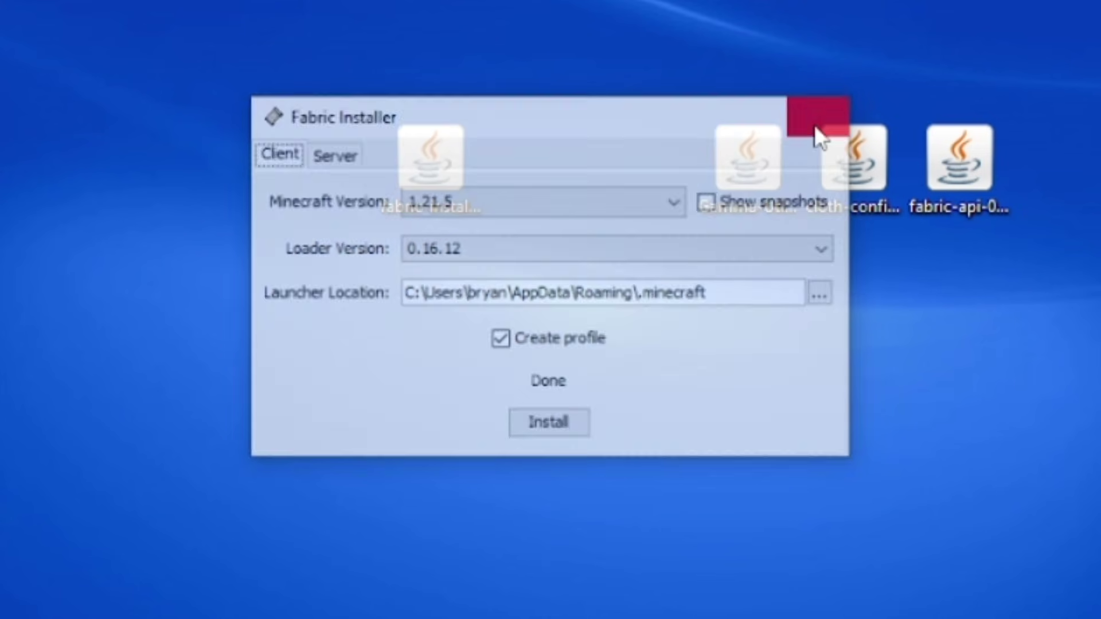
{"action": "left_click", "coordinate": [819, 124]}
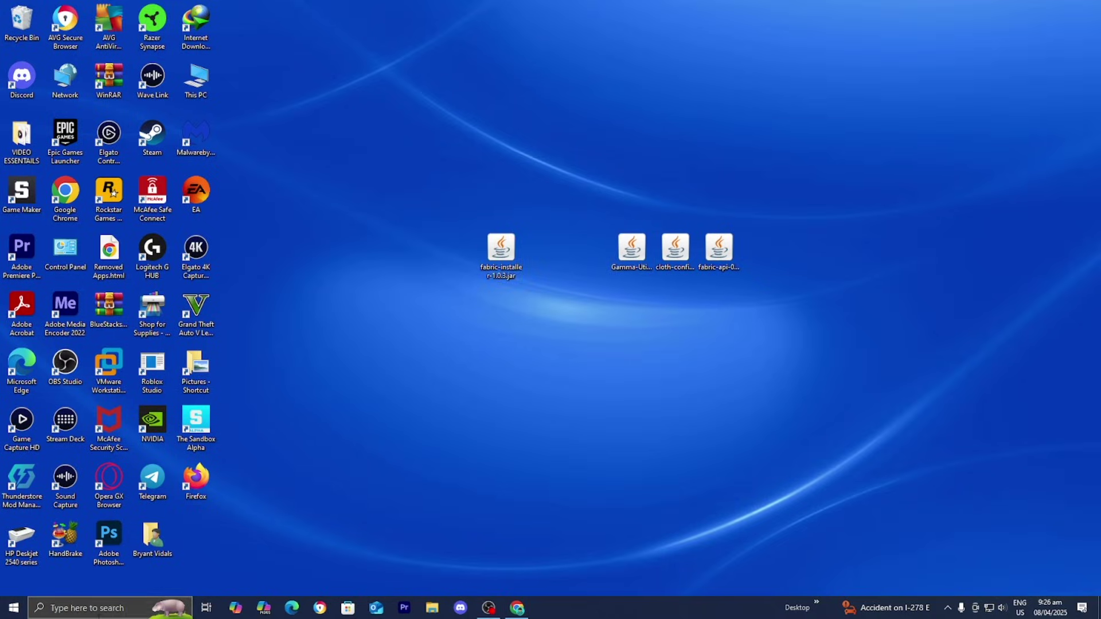
{"action": "left_click", "coordinate": [109, 608]}
In Minecraft Launcher, select fabric-loader-1.21.5 and view it in the Installations list.
{"action": "left_click", "coordinate": [135, 386]}
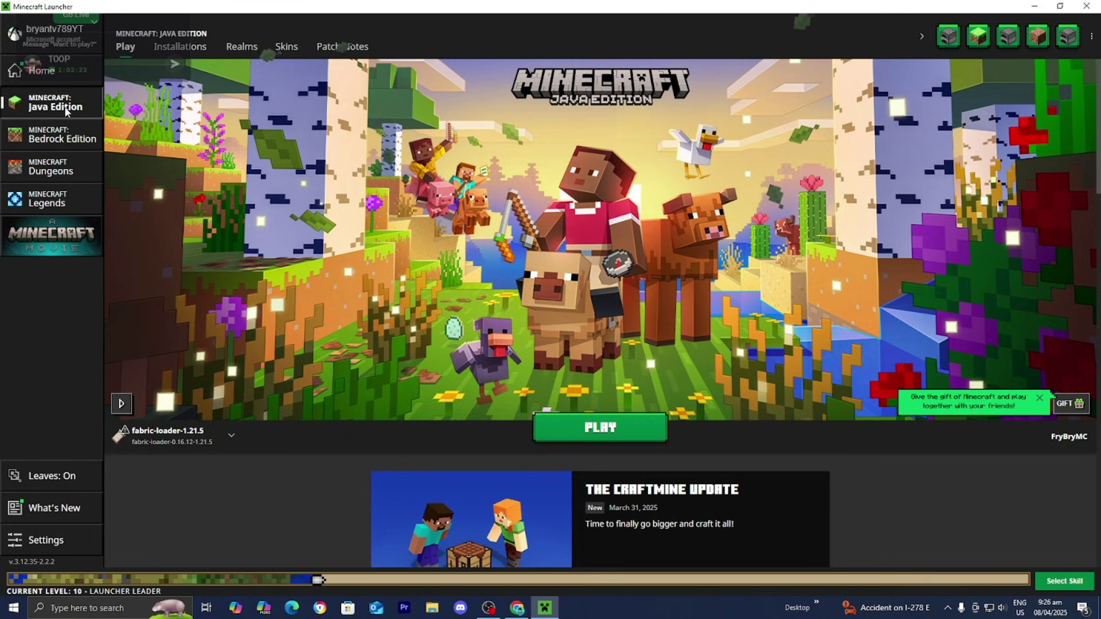
{"action": "left_click", "coordinate": [184, 438]}
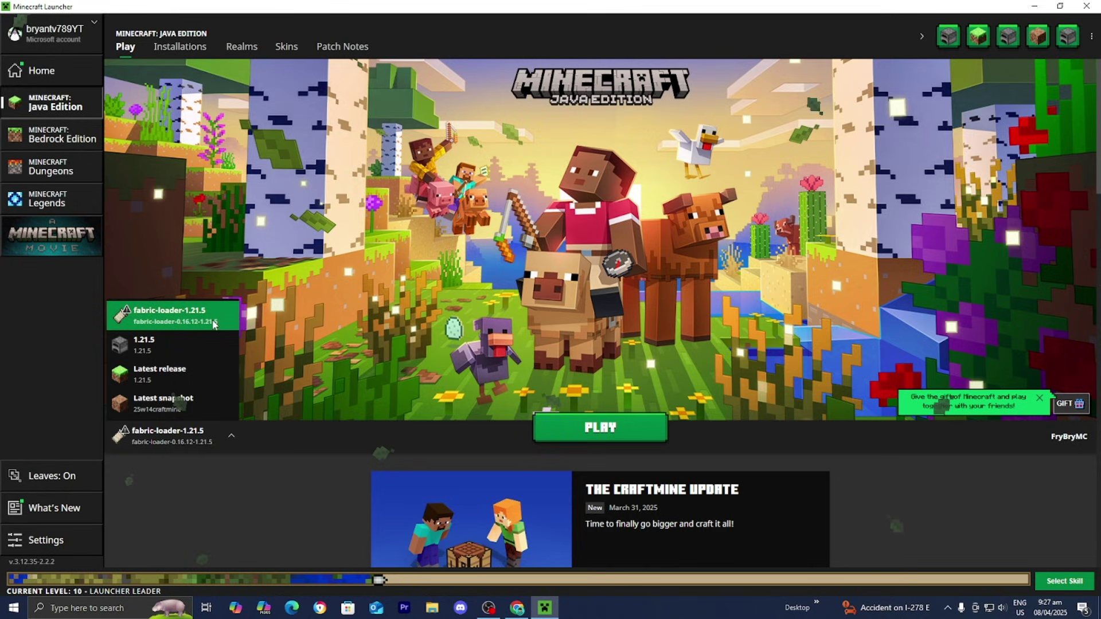
{"action": "left_click", "coordinate": [213, 324]}
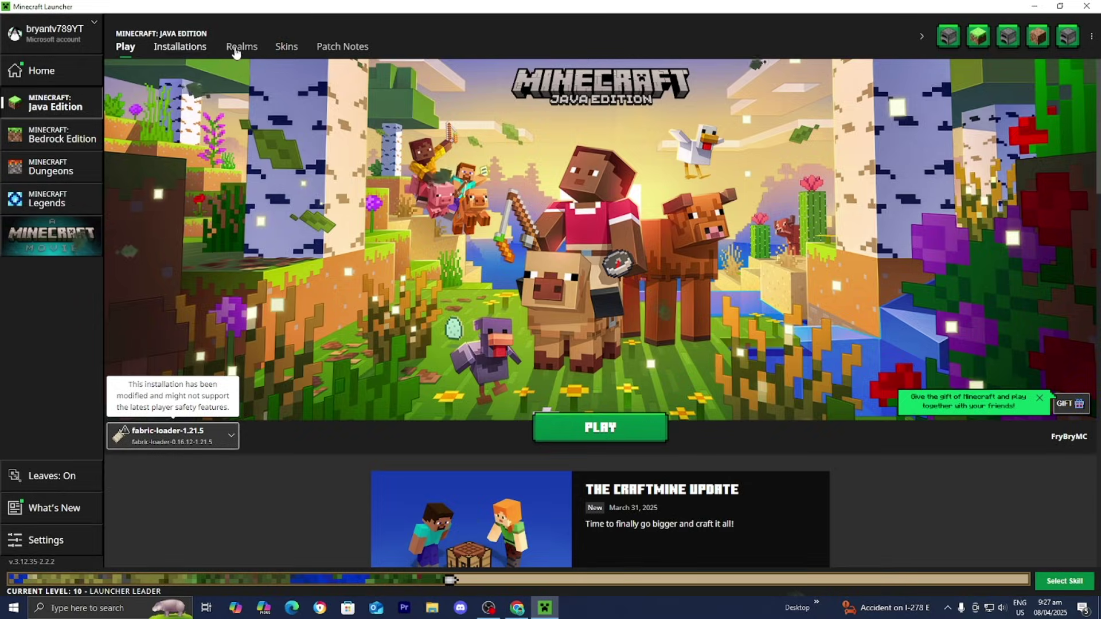
{"action": "left_click", "coordinate": [183, 46]}
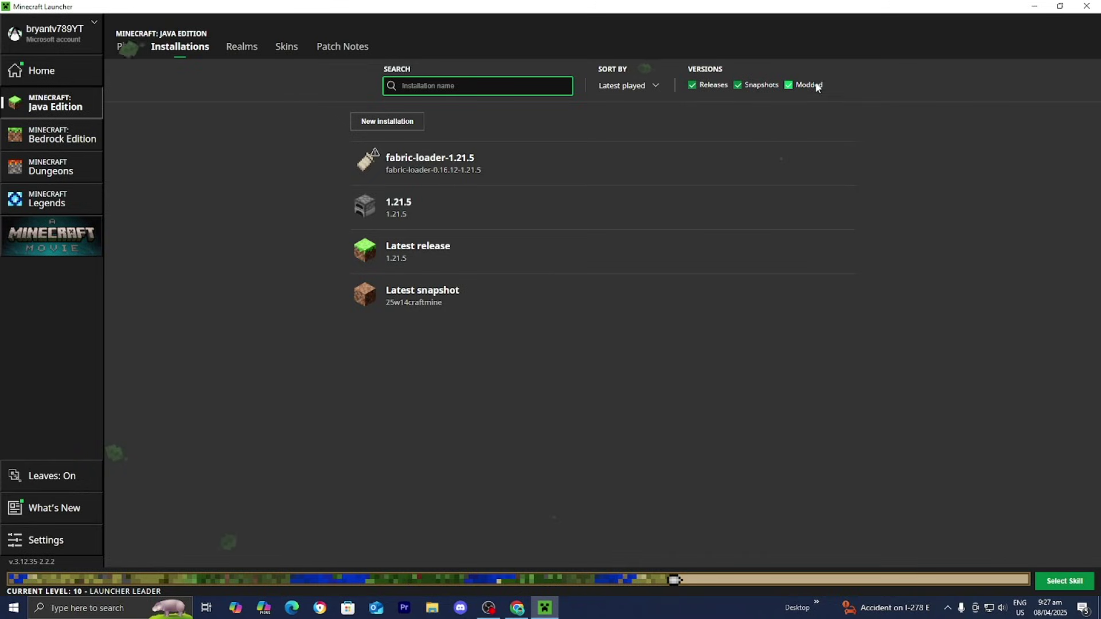
{"action": "left_click", "coordinate": [396, 122]}
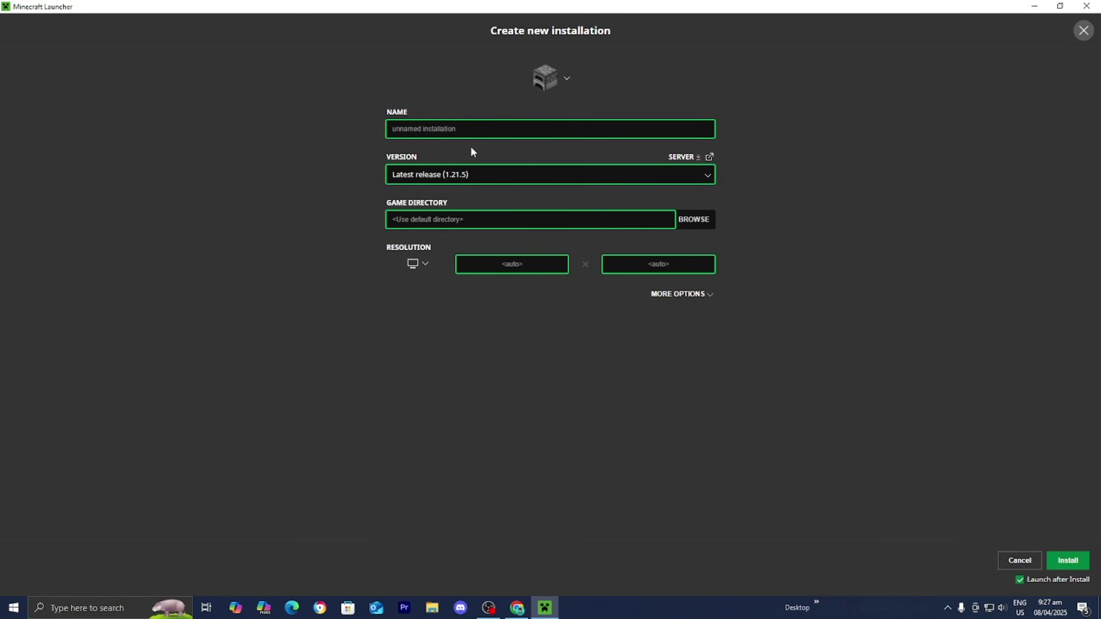
{"action": "left_click", "coordinate": [1020, 560]}
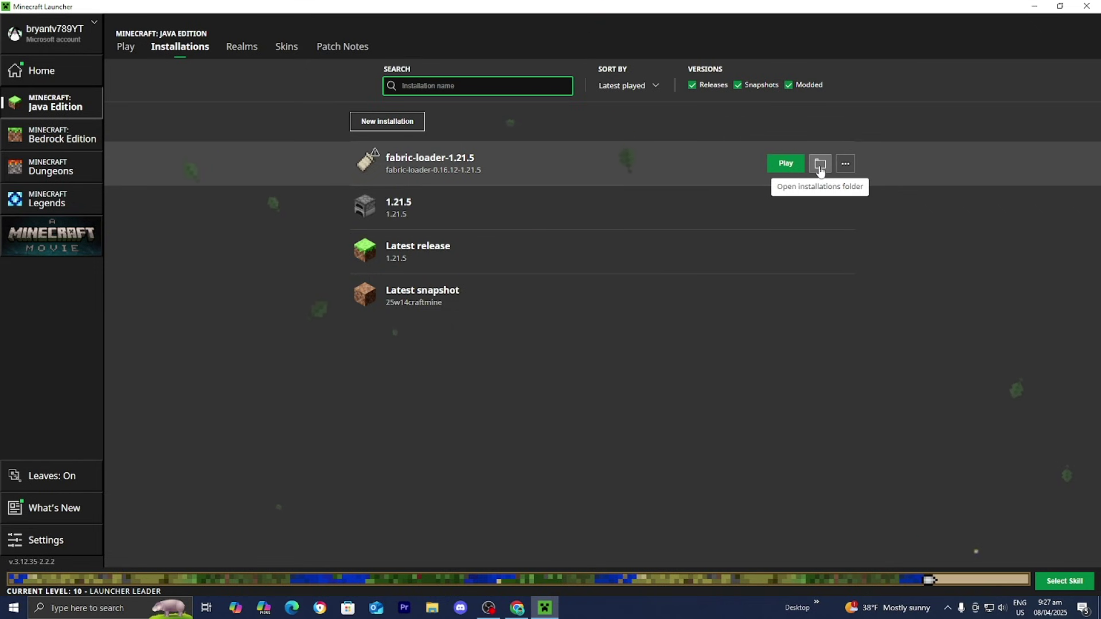
Open the fabric-loader-1.21.5 game directory in File Explorer, shrink the window and scroll its contents.
{"action": "left_click", "coordinate": [820, 166]}
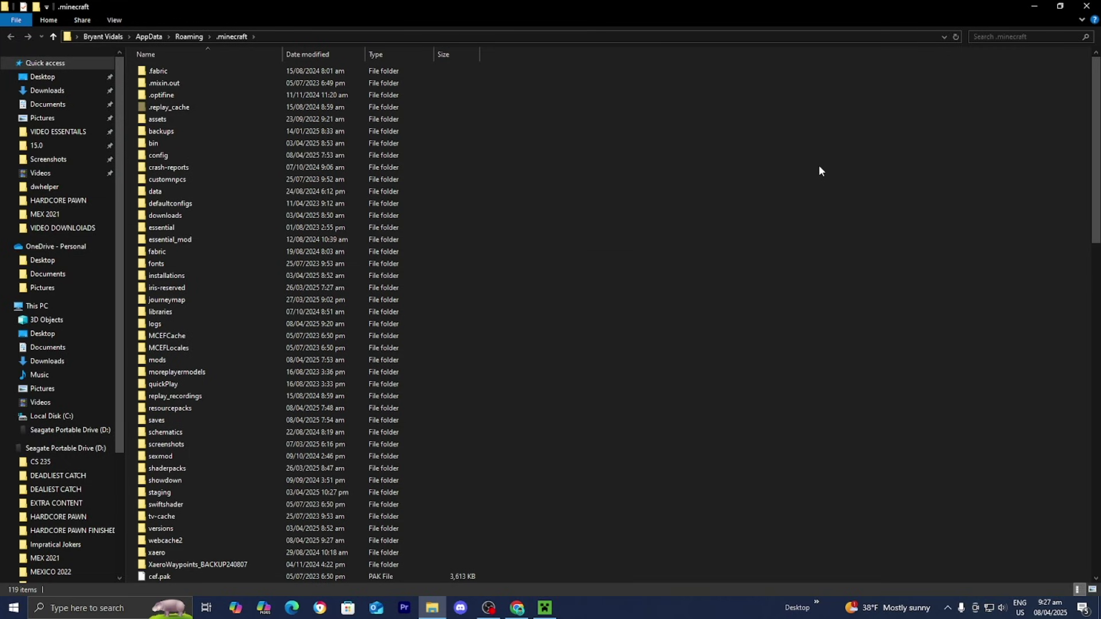
{"action": "left_click_drag", "start_coordinate": [710, 6], "coordinate": [555, 207]}
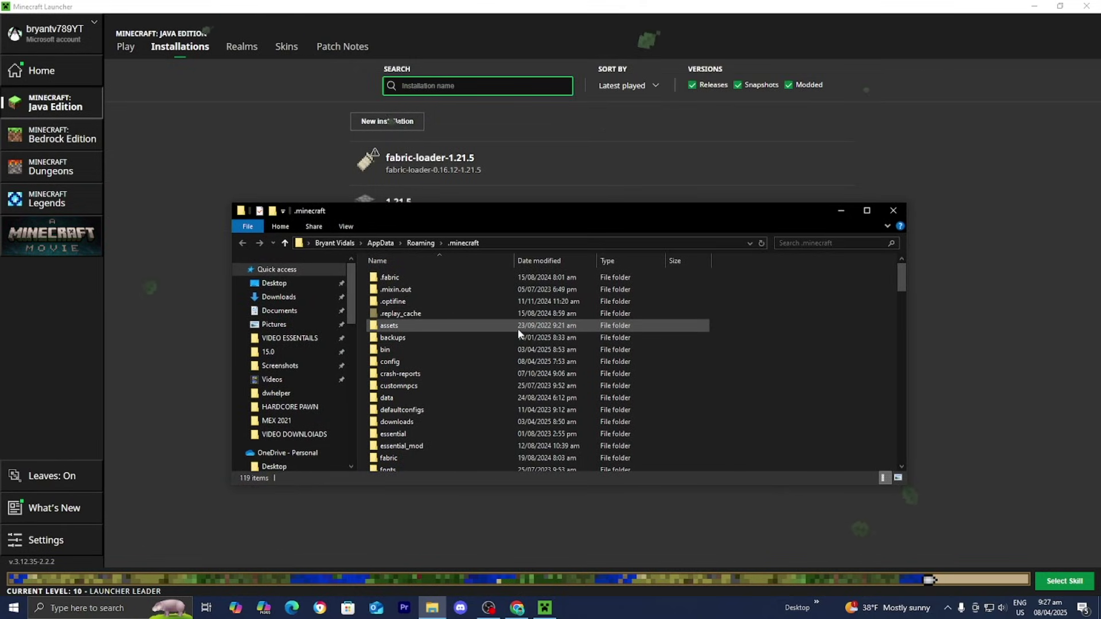
{"action": "scroll", "coordinate": [519, 335], "scroll_direction": "down", "scroll_amount": 1}
{"action": "scroll", "coordinate": [516, 333], "scroll_direction": "down", "scroll_amount": 2}
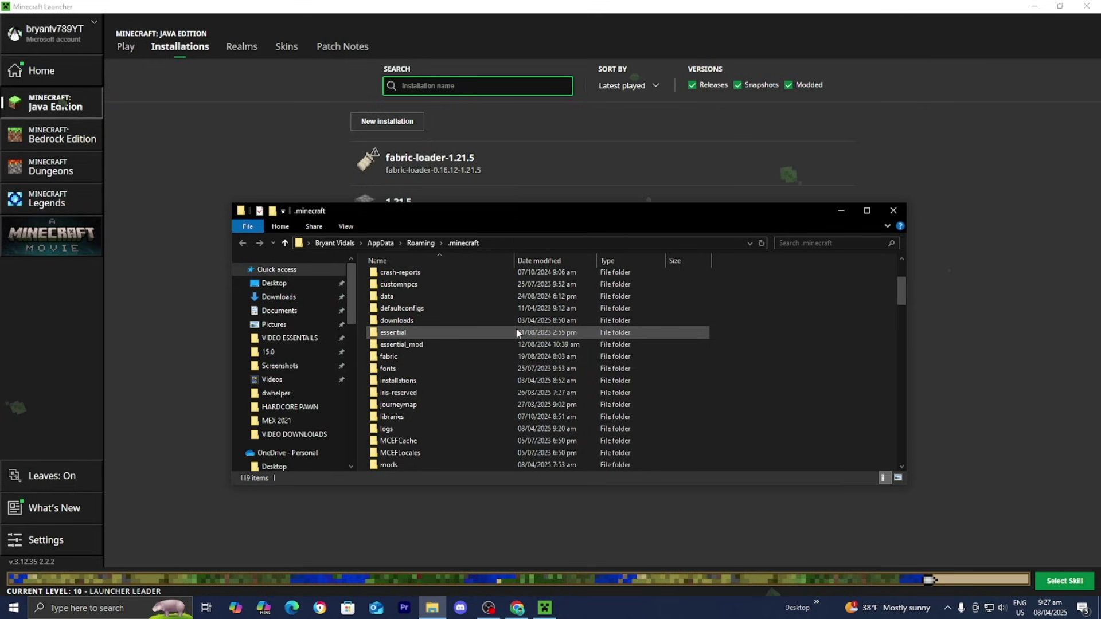
{"action": "scroll", "coordinate": [510, 335], "scroll_direction": "down", "scroll_amount": 1}
{"action": "scroll", "coordinate": [442, 370], "scroll_direction": "down", "scroll_amount": 1}
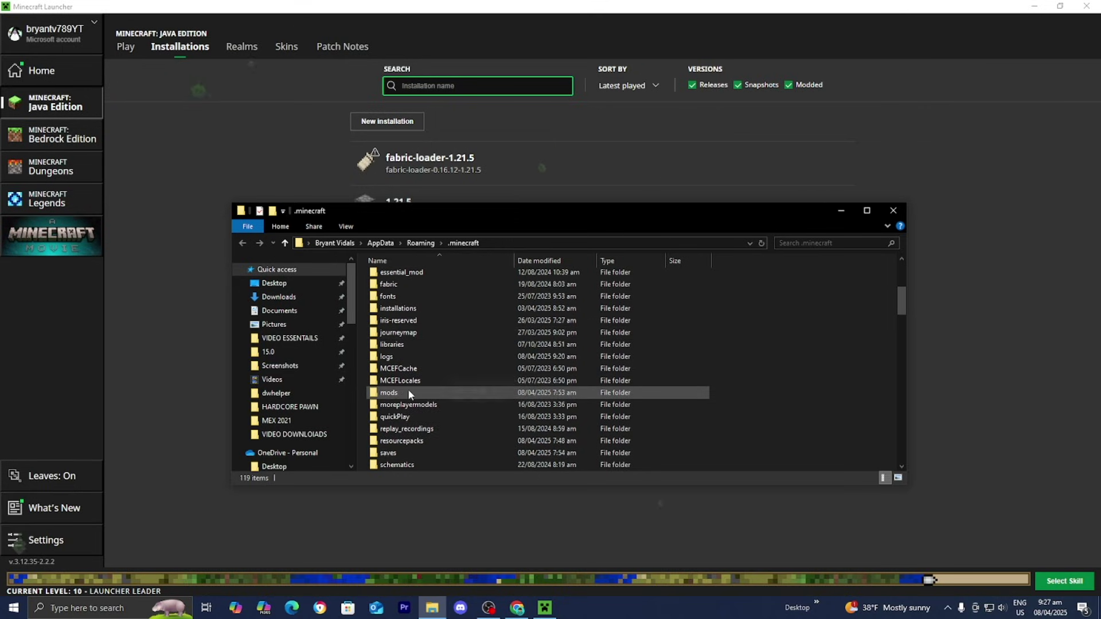
Open the empty mods folder and minimize the Minecraft Launcher.
{"action": "mouse_move", "coordinate": [419, 397]}
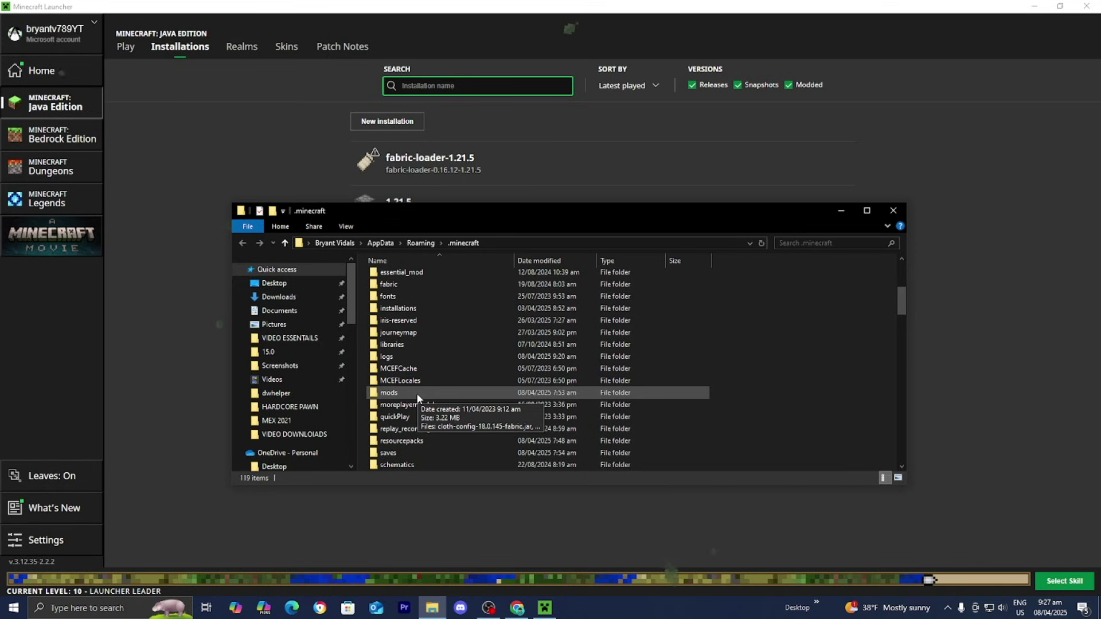
{"action": "right_click", "coordinate": [736, 338]}
{"action": "mouse_move", "coordinate": [771, 500]}
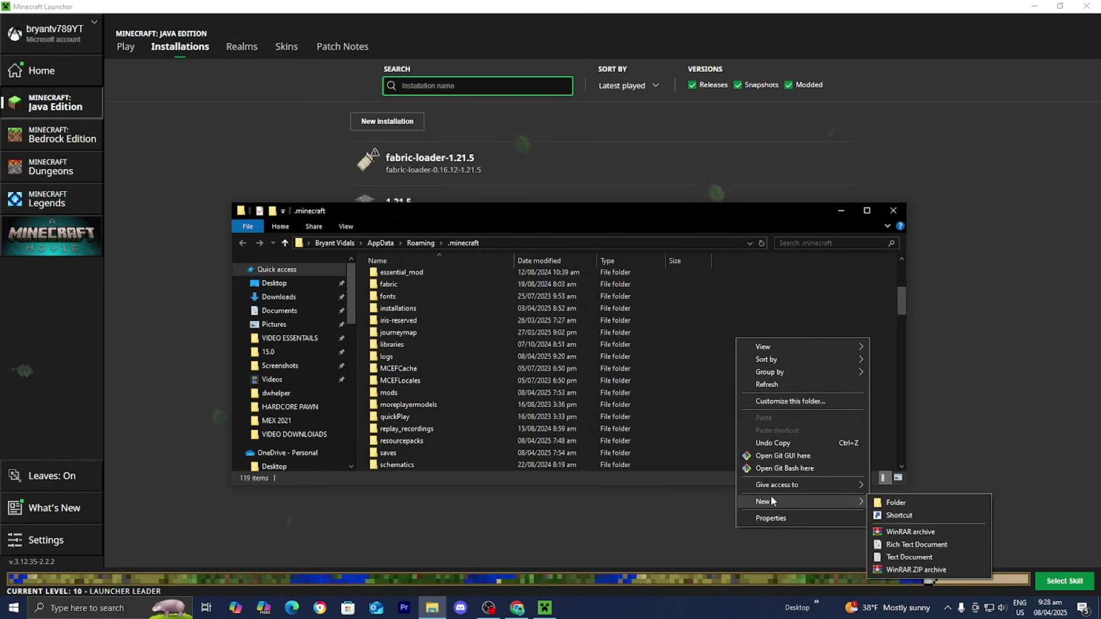
{"action": "left_click", "coordinate": [700, 407]}
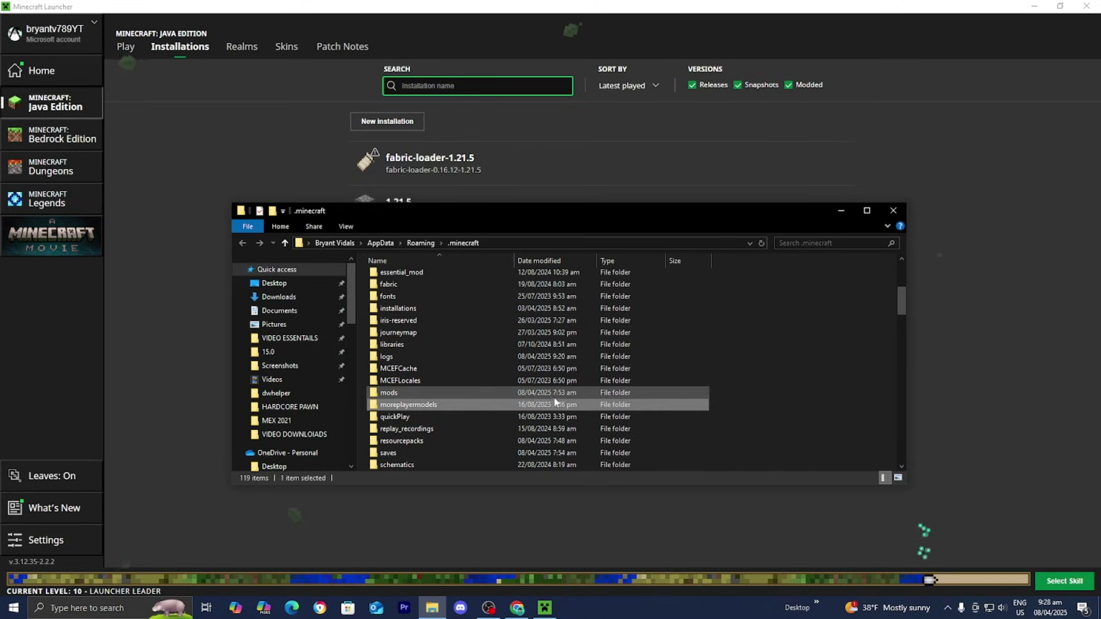
{"action": "double_click", "coordinate": [425, 393]}
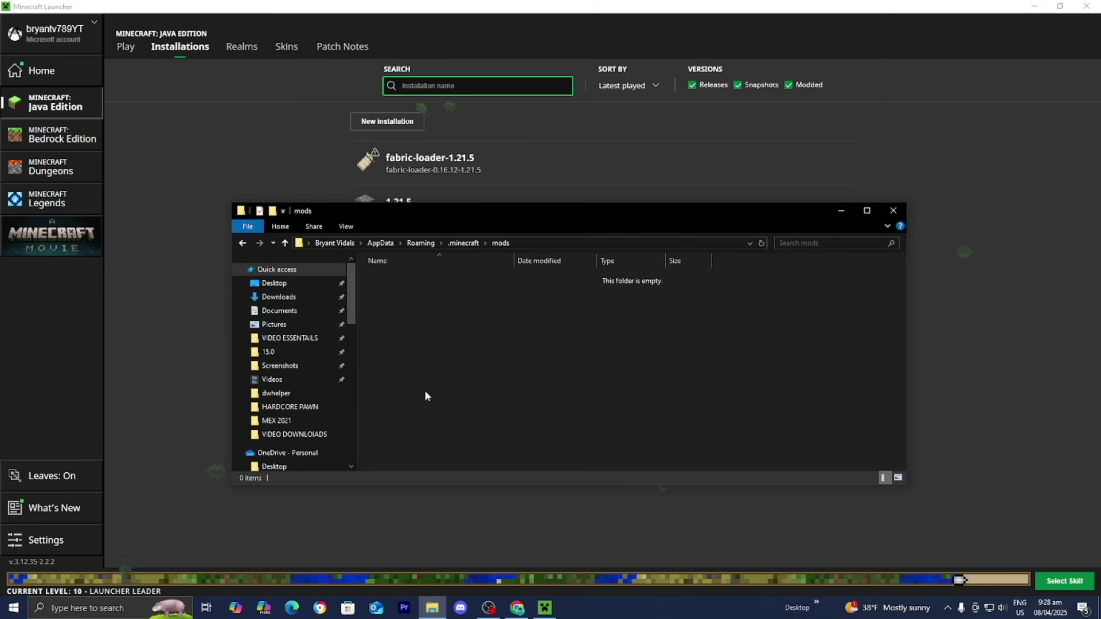
{"action": "left_click", "coordinate": [1031, 7]}
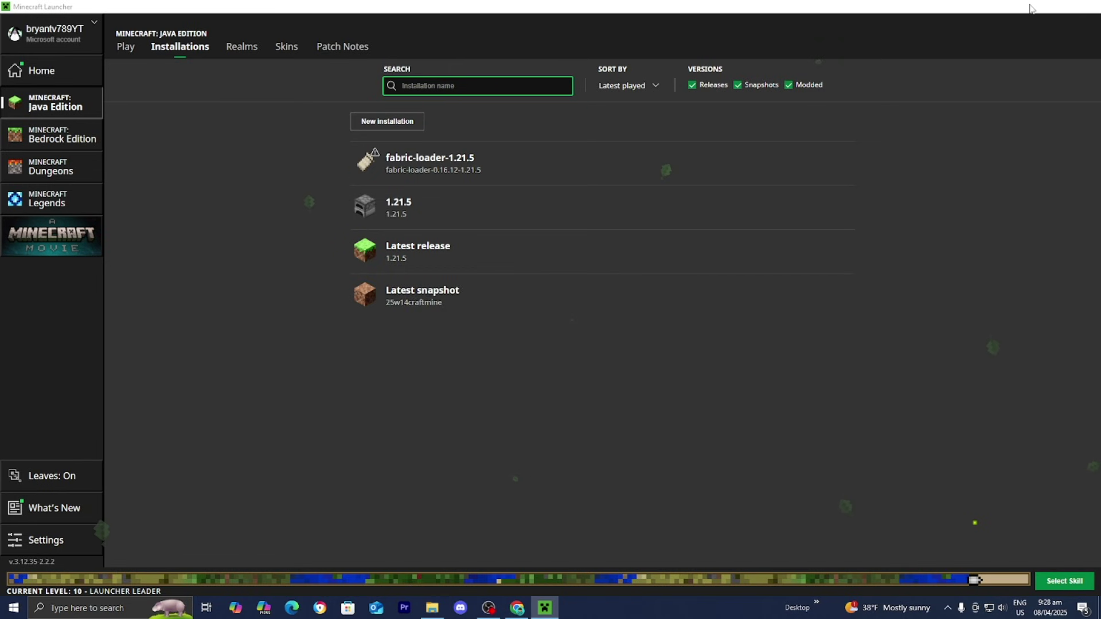
Drag the fabric-api, cloth-config and Gamma-Utils jars from the desktop into mods, then close the window.
{"action": "left_click_drag", "start_coordinate": [688, 214], "coordinate": [629, 327]}
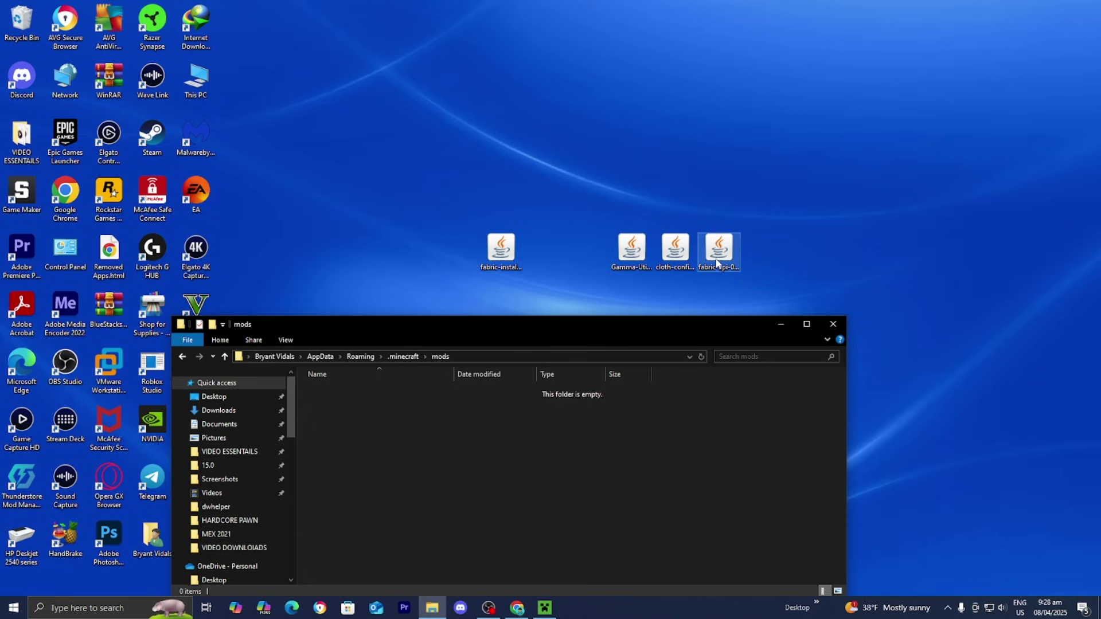
{"action": "left_click_drag", "start_coordinate": [716, 263], "coordinate": [662, 402]}
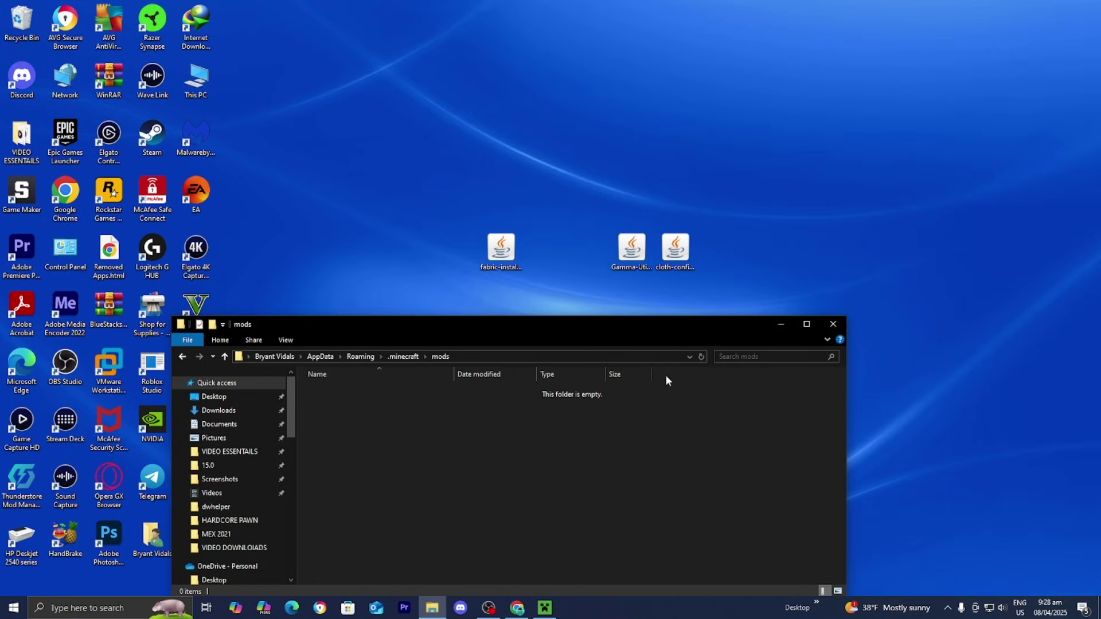
{"action": "left_click_drag", "start_coordinate": [686, 262], "coordinate": [654, 464]}
{"action": "left_click_drag", "start_coordinate": [634, 255], "coordinate": [673, 479]}
{"action": "left_click", "coordinate": [594, 479]}
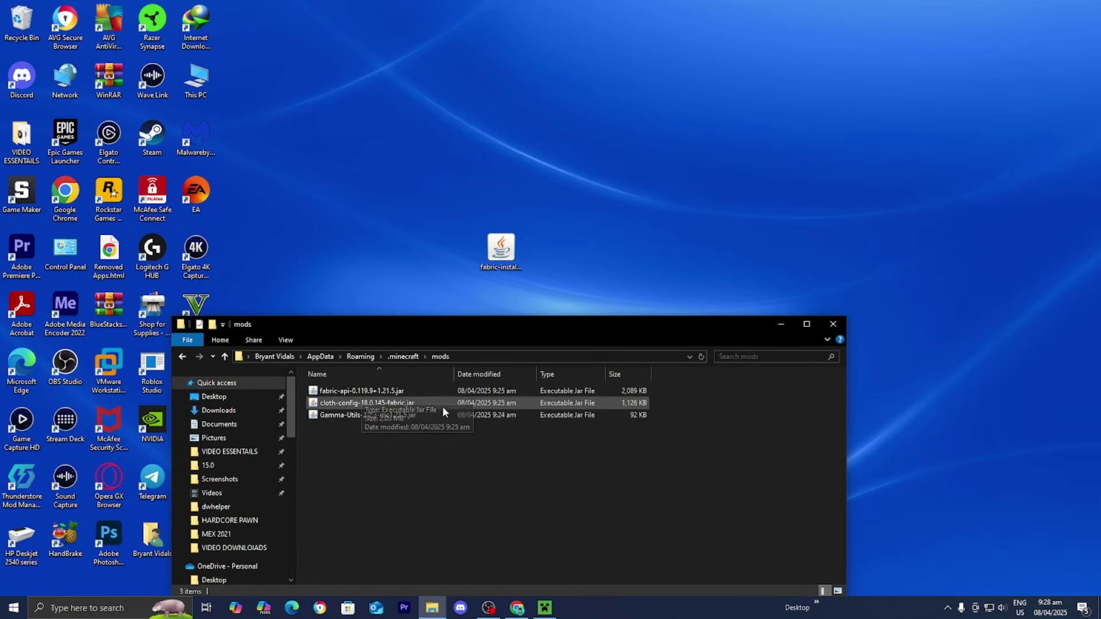
{"action": "left_click_drag", "start_coordinate": [481, 335], "coordinate": [521, 235]}
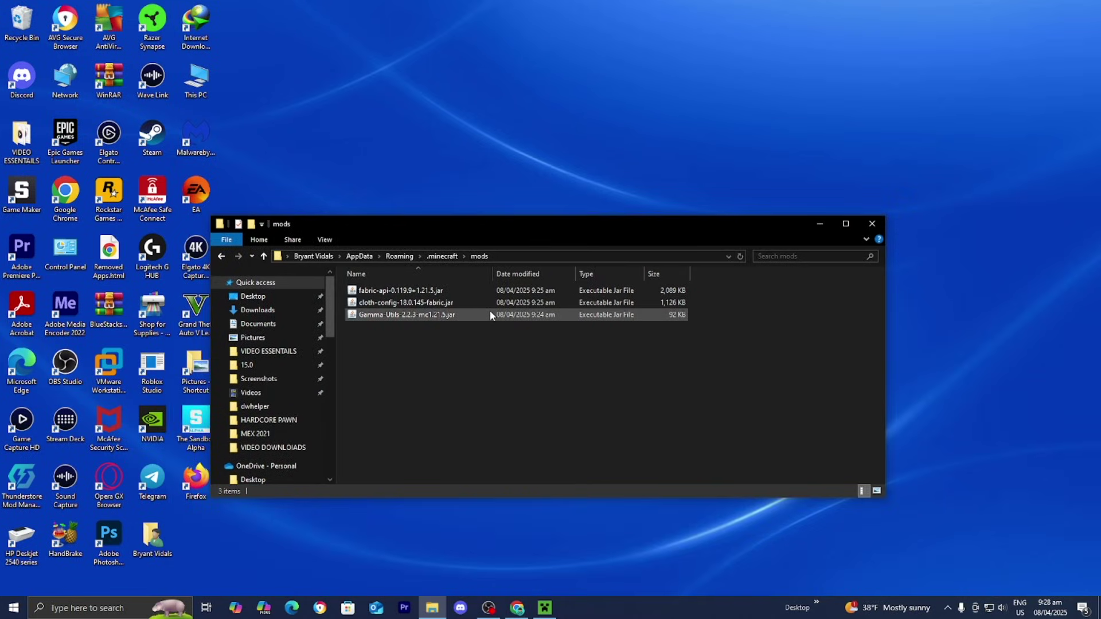
{"action": "left_click", "coordinate": [873, 223]}
In the launcher's Play page, select the fabric-loader-1.21.5 installation.
{"action": "left_click", "coordinate": [544, 609]}
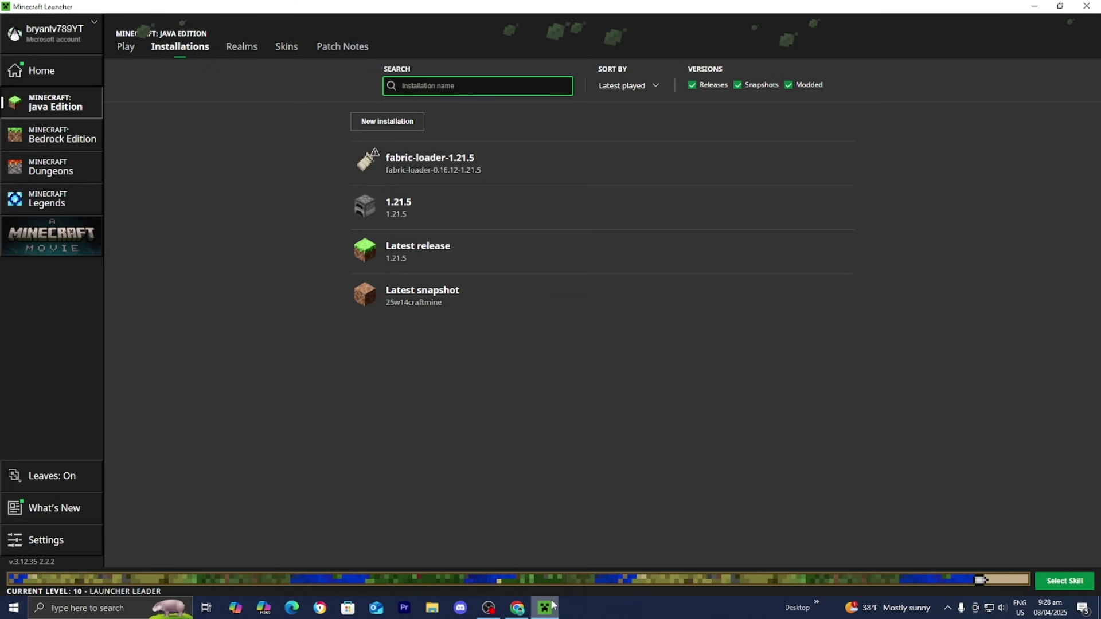
{"action": "left_click", "coordinate": [127, 49]}
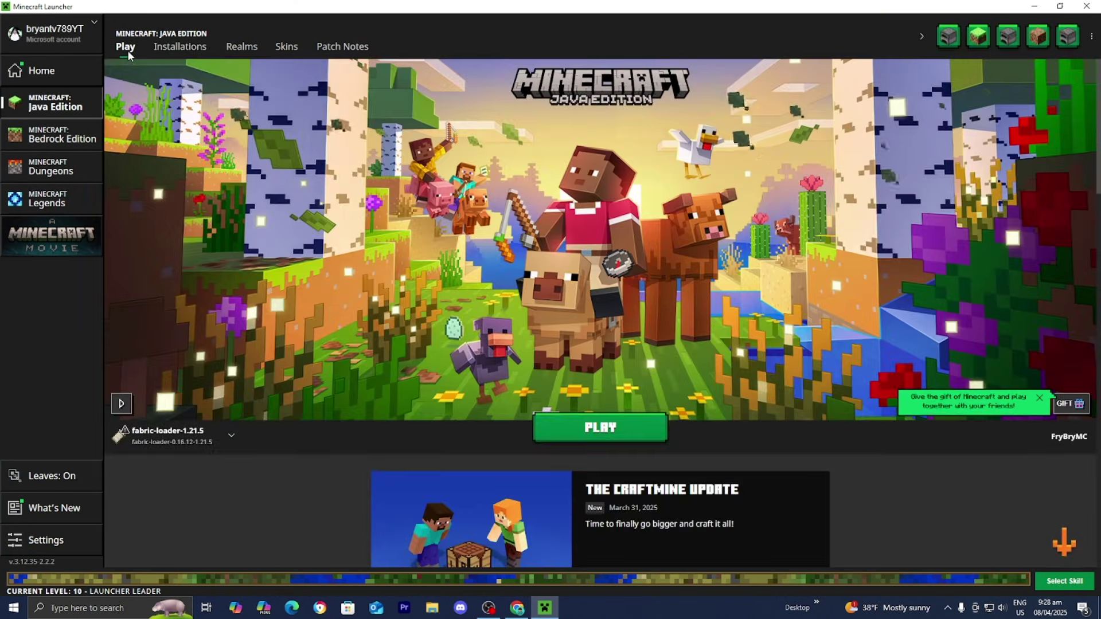
{"action": "left_click", "coordinate": [181, 441]}
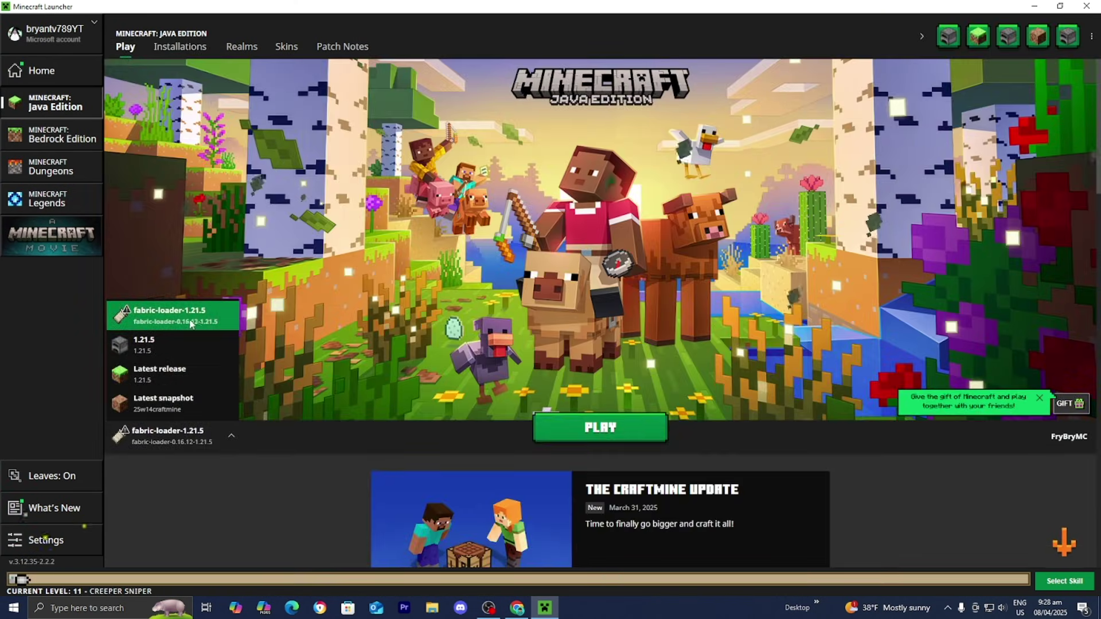
{"action": "left_click", "coordinate": [224, 315]}
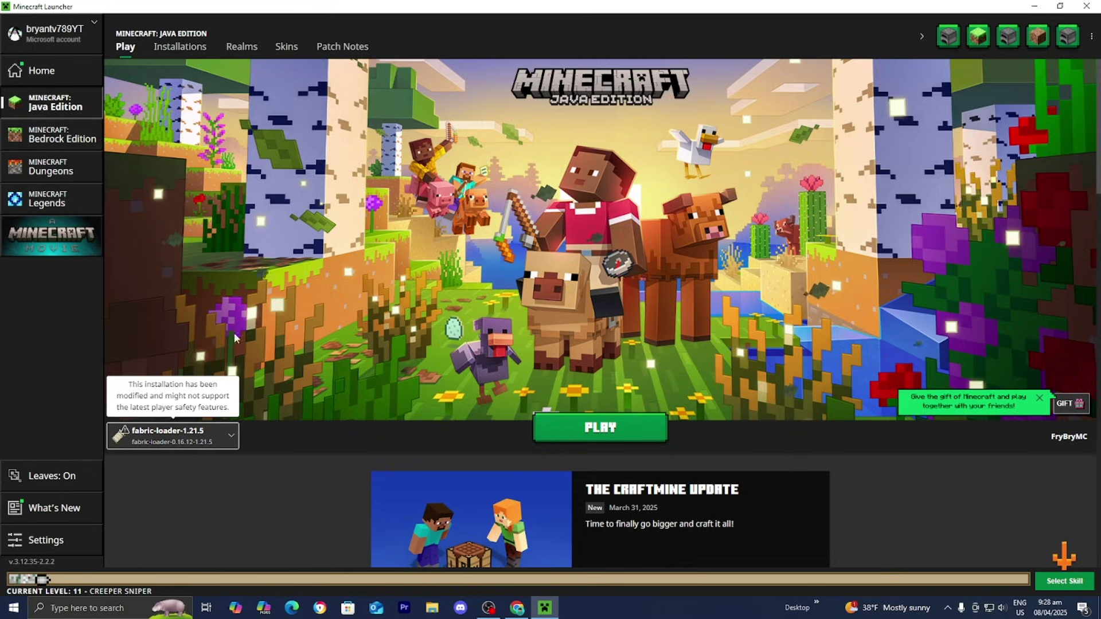
Launch the game, accepting the modified-installation risk warning.
{"action": "left_click", "coordinate": [590, 420]}
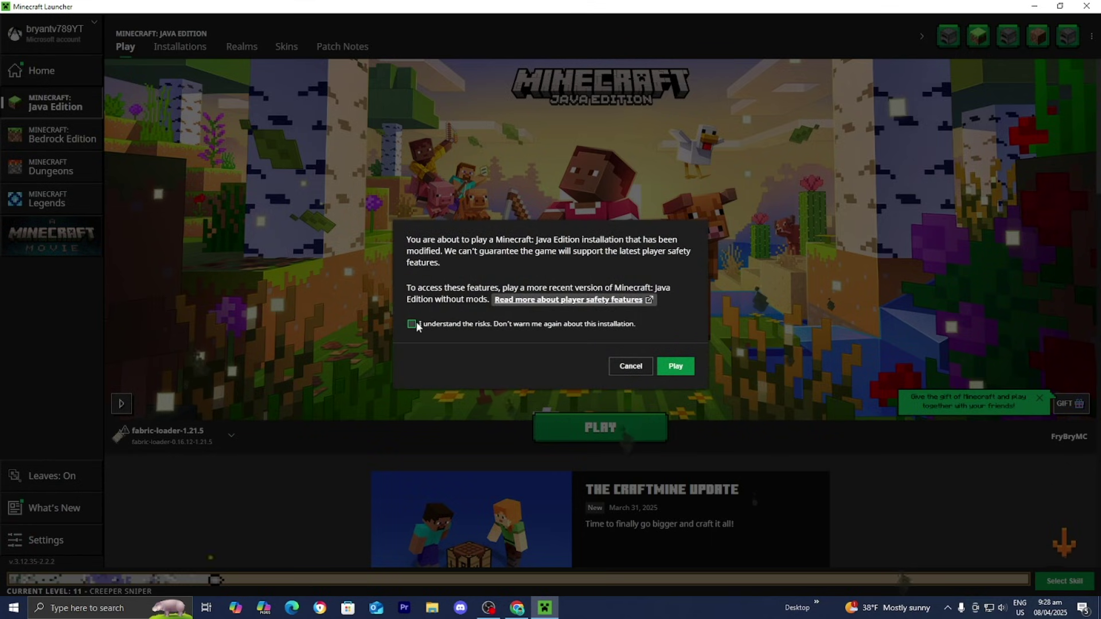
{"action": "left_click", "coordinate": [412, 322]}
{"action": "left_click", "coordinate": [667, 367]}
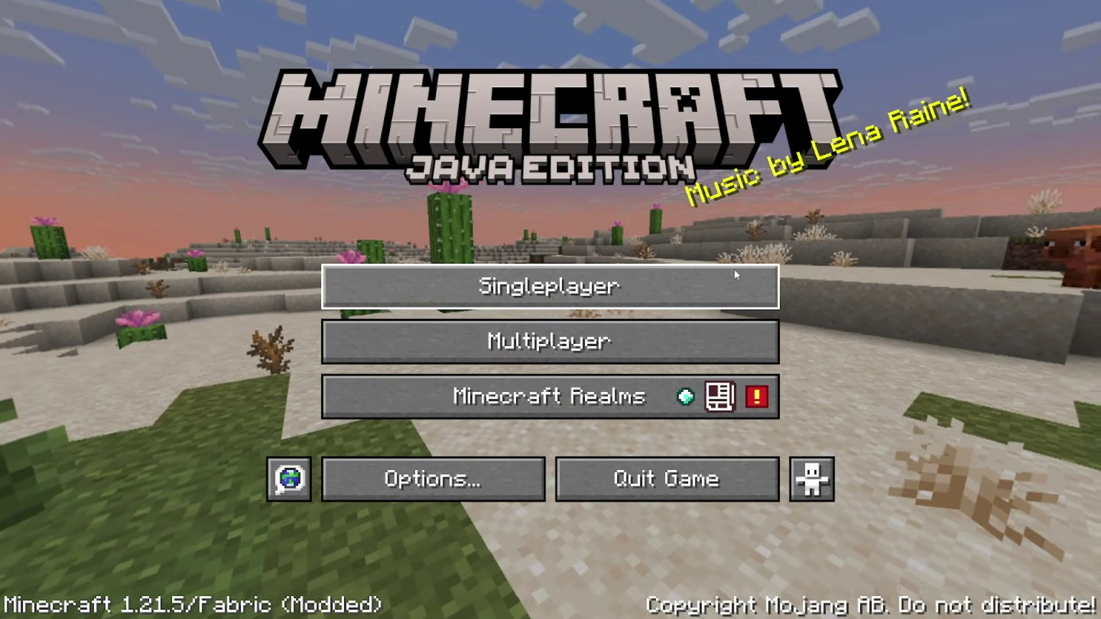
Load a singleplayer world and walk toward the dirt hillside.
{"action": "left_click", "coordinate": [736, 275]}
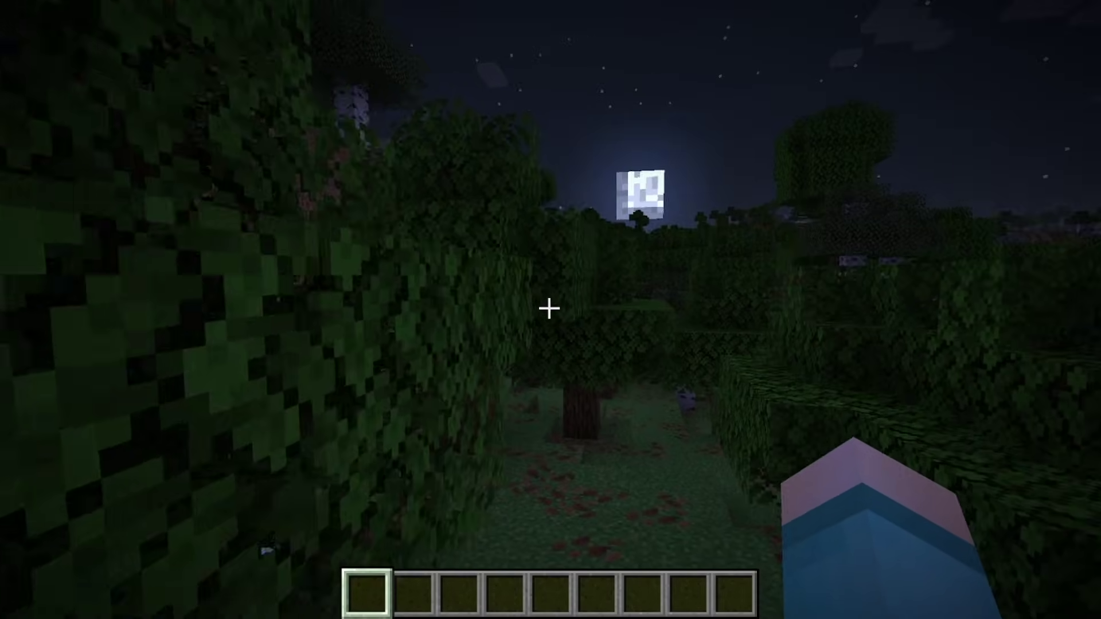
{"action": "key", "text": "w"}
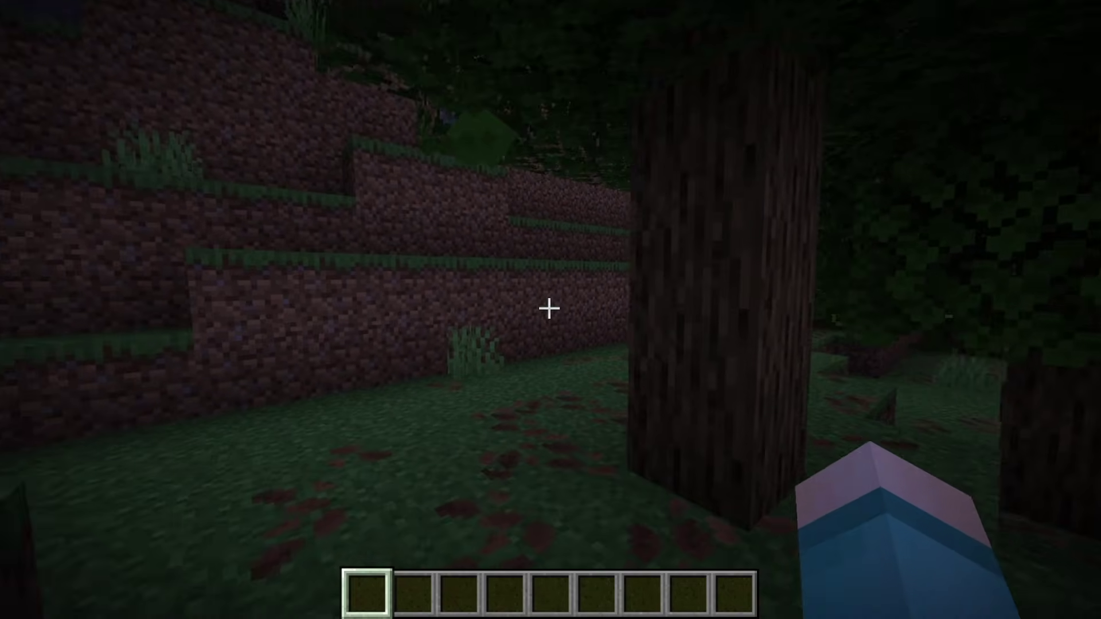
{"action": "key", "text": "w"}
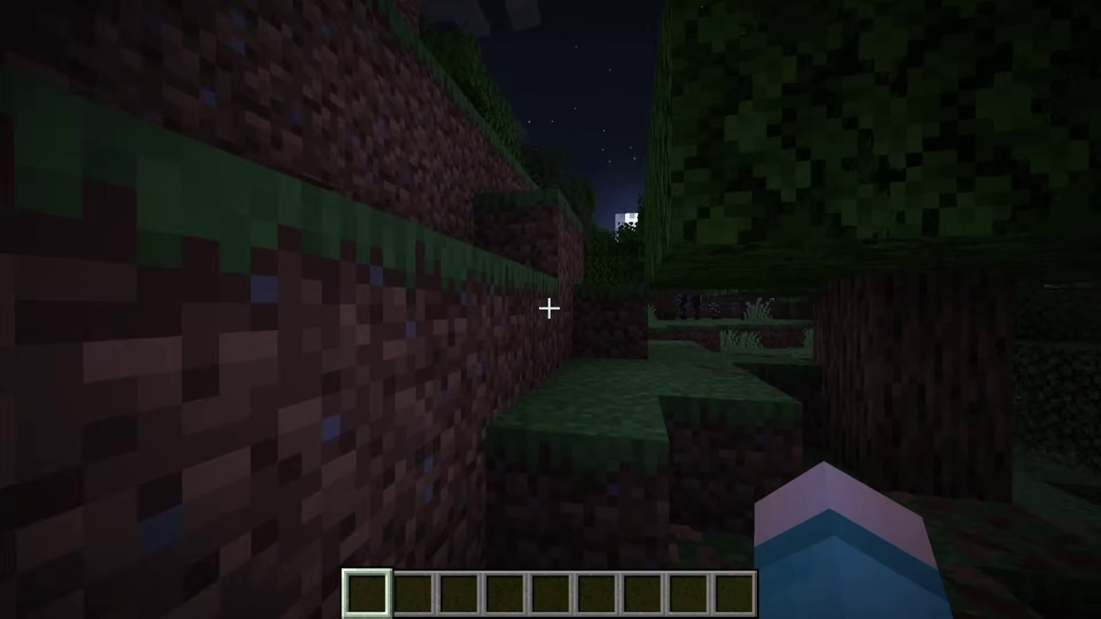
Turn on 1500% gamma with G, walk through the forest, toggle to 100% and back to 1500%.
{"action": "key", "text": "g"}
{"action": "key", "text": "w"}
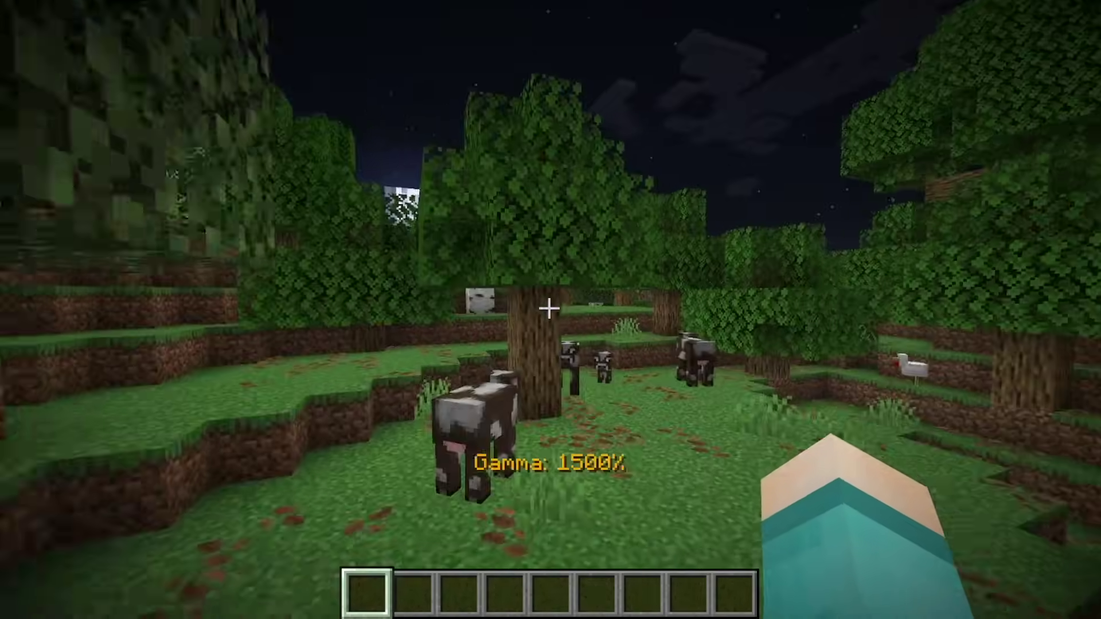
{"action": "key", "text": "w"}
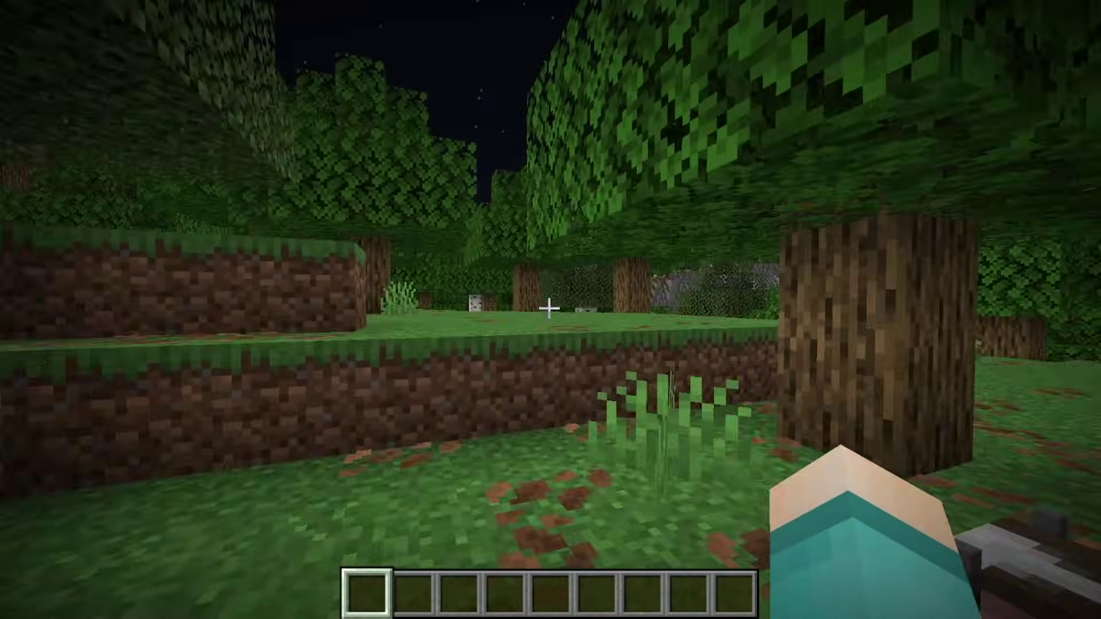
{"action": "key", "text": "w"}
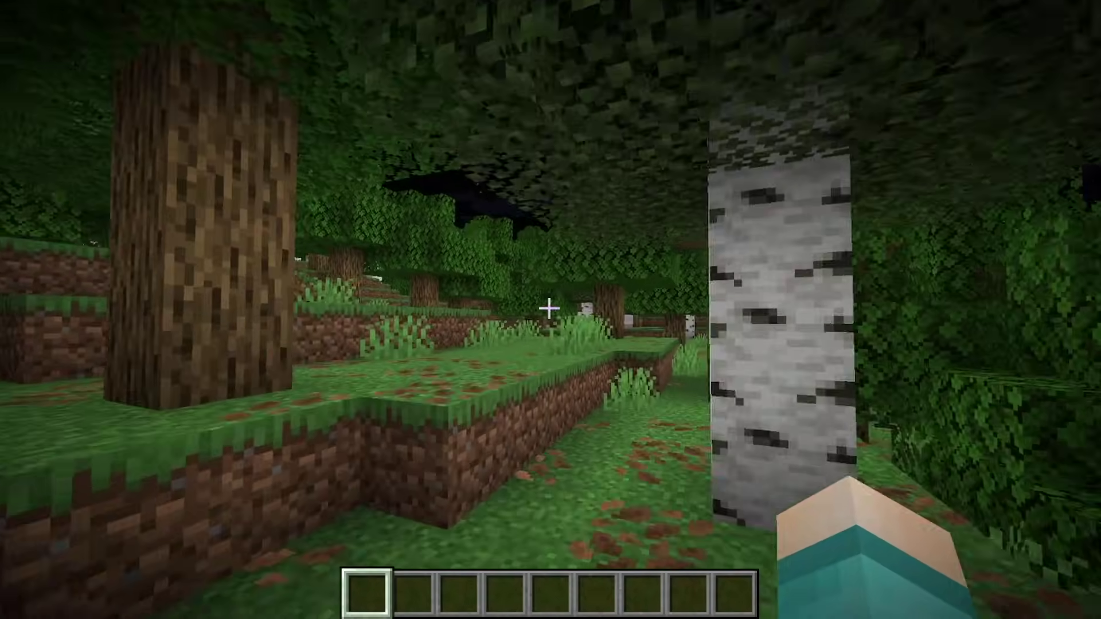
{"action": "key", "text": "g"}
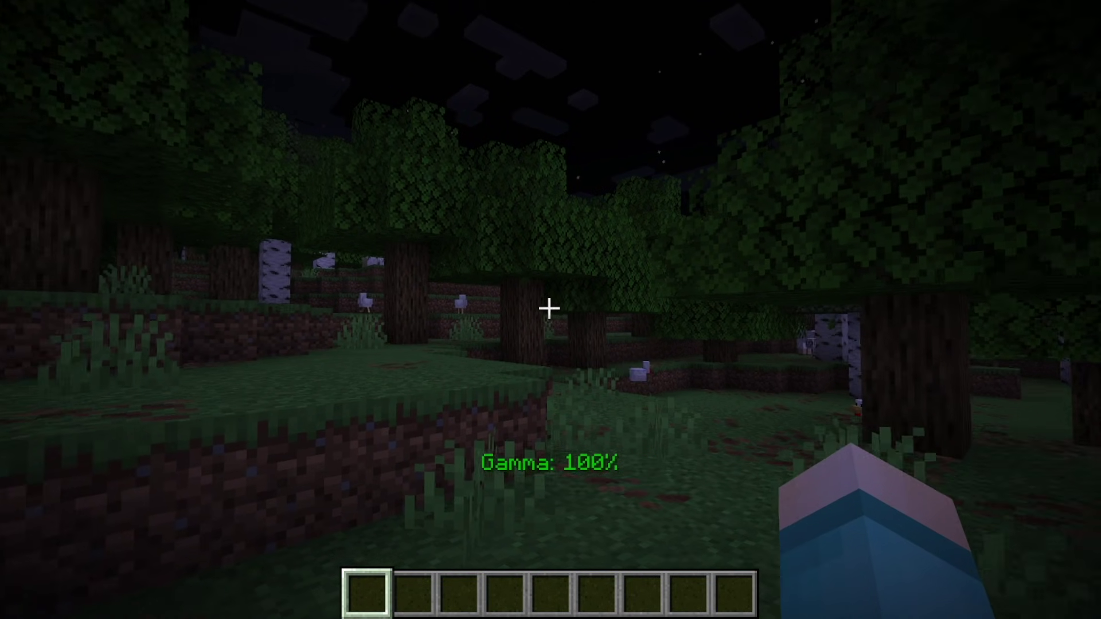
{"action": "key", "text": "g"}
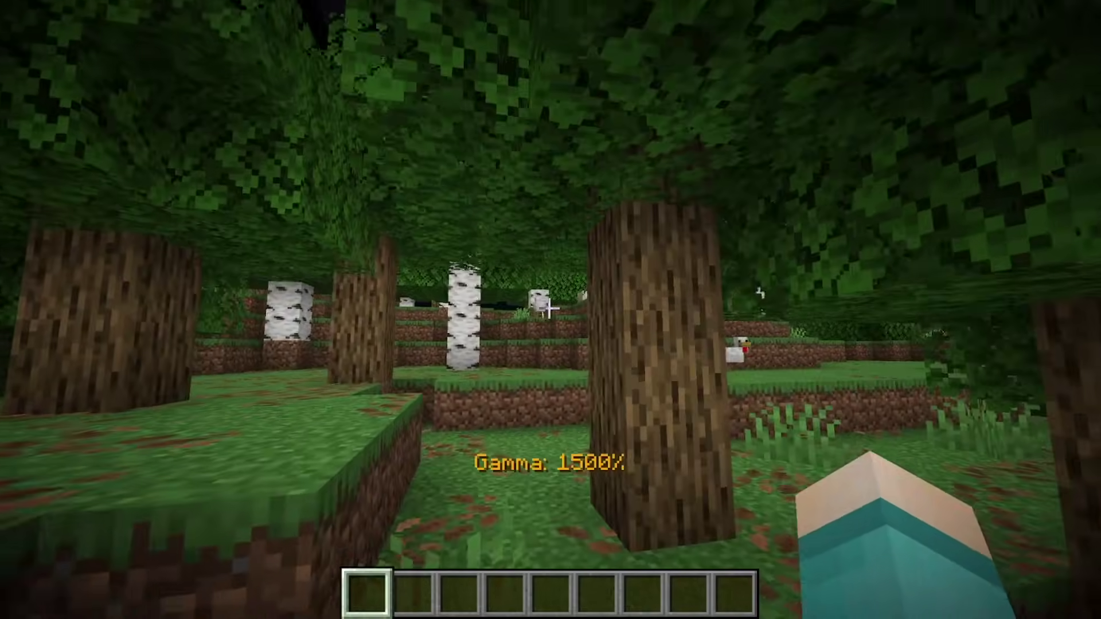